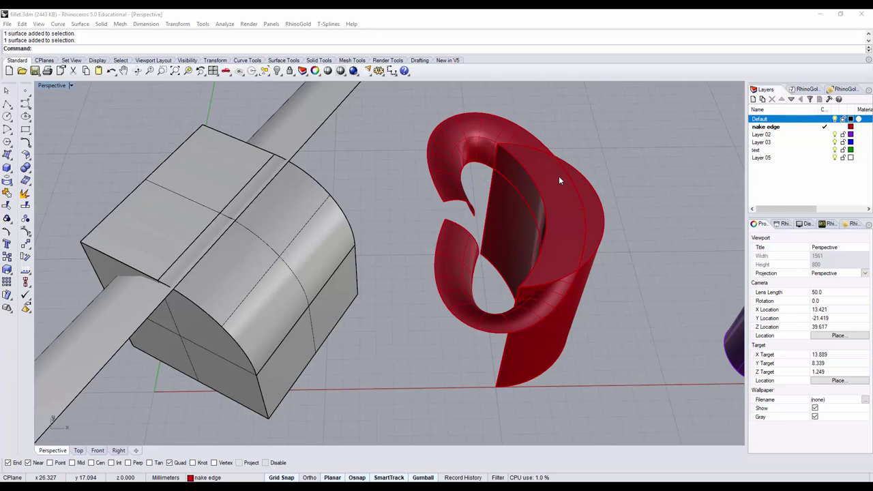
Select the red crescent and the grey cylinder, then pan to centre the scene.
left_click(467, 141)
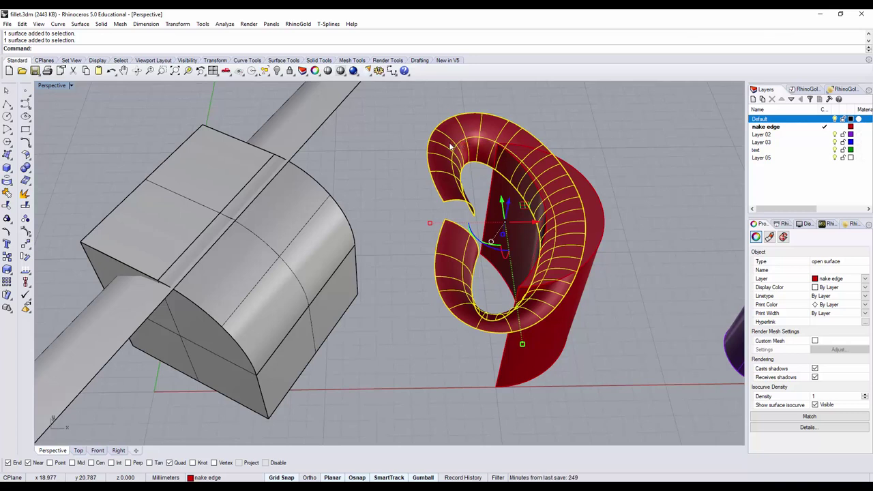
left_click(317, 122)
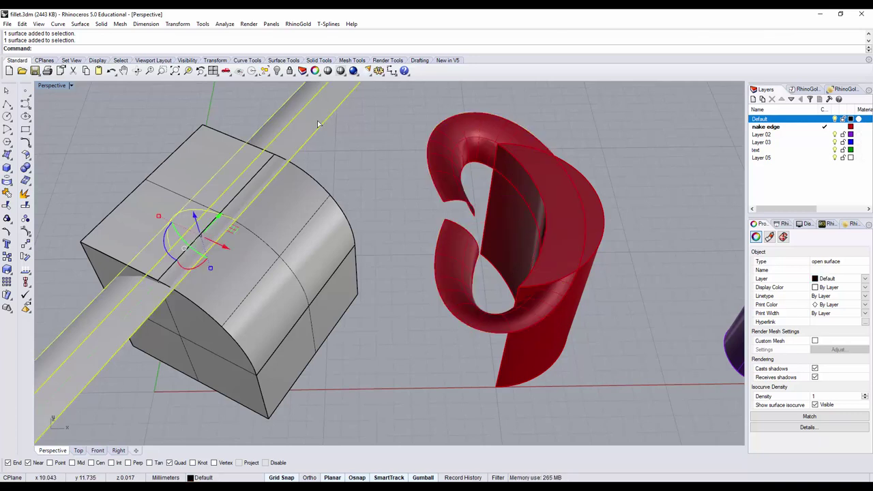
scroll(345, 153, "down", 5)
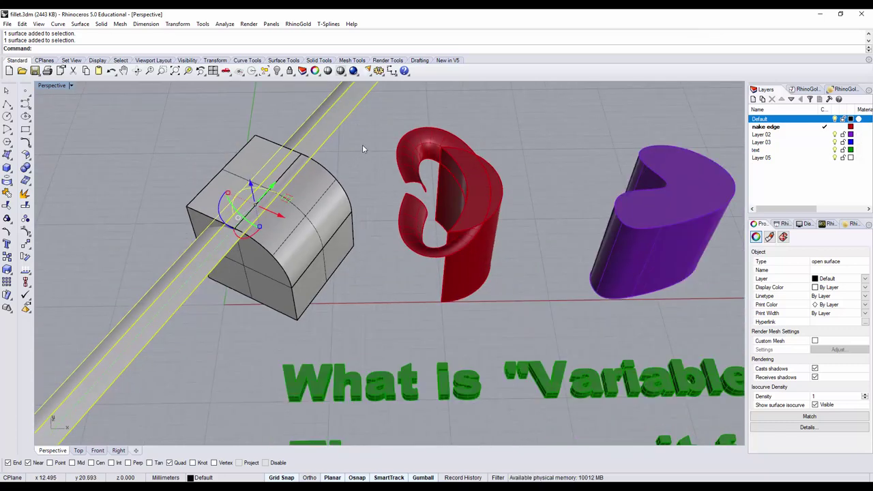
left_click(362, 148)
scroll(371, 161, "down", 5)
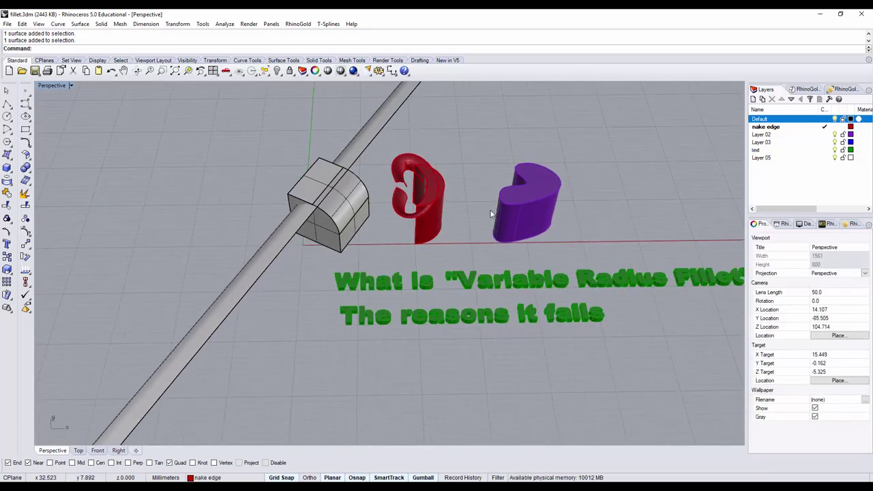
right_click_drag(498, 213, 391, 200, "shift")
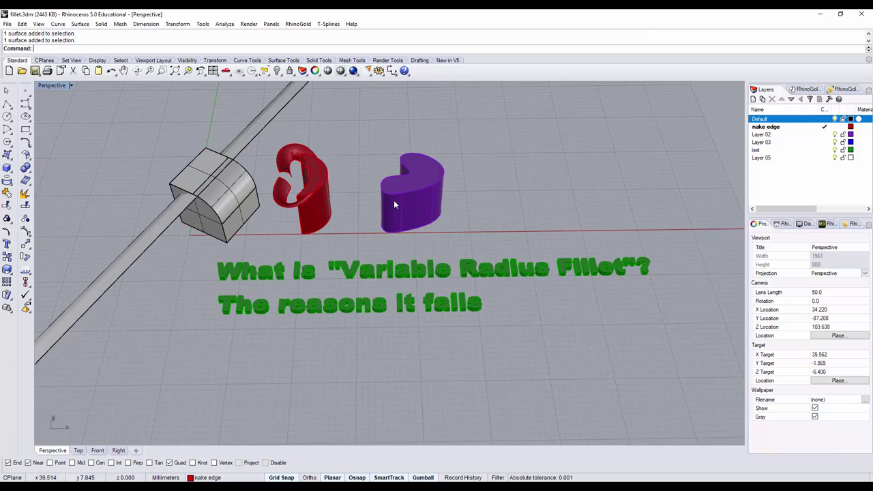
Highlight the 'What is Variable Radius Fillet' title and the 'The reasons it fails' line.
left_click(527, 273)
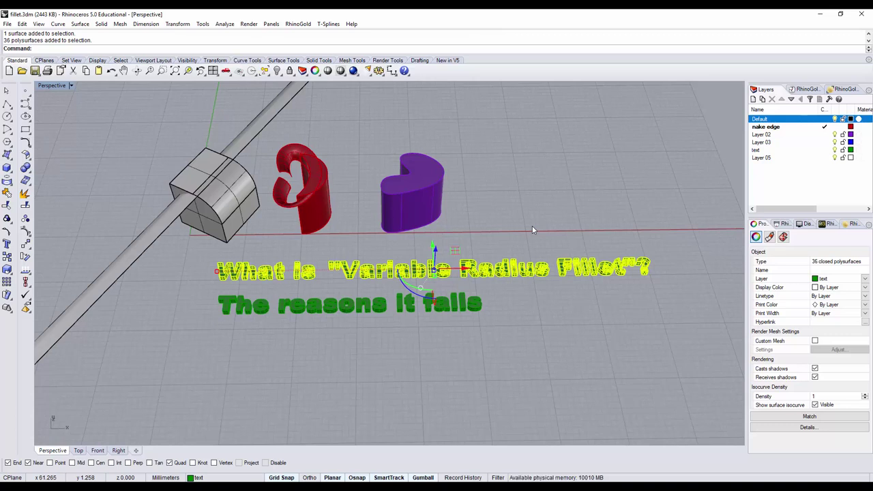
left_click(530, 316)
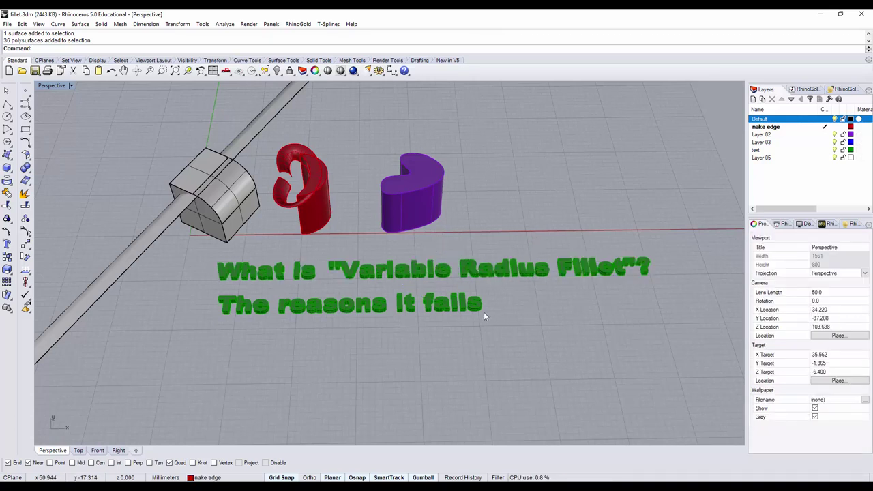
left_click(414, 308)
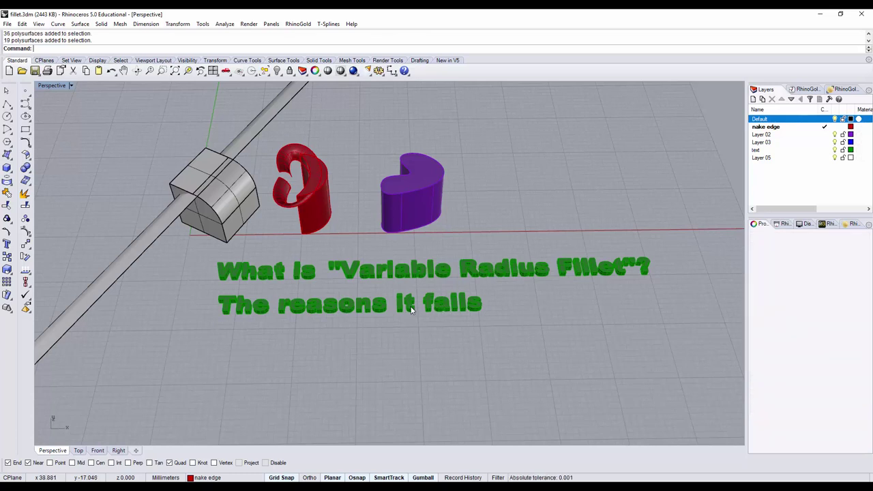
left_click(488, 332)
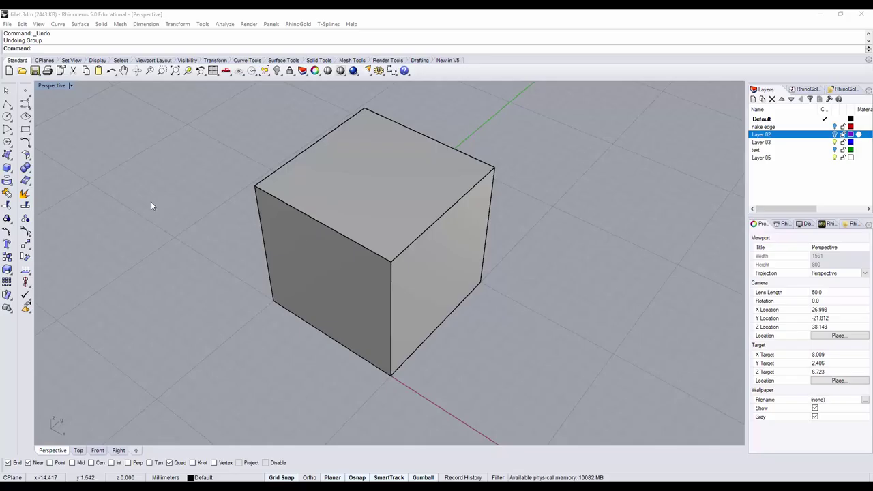
Round the cube's front-top edge with a radius-2 Variable Radius Fillet.
right_click_drag(145, 218, 135, 199)
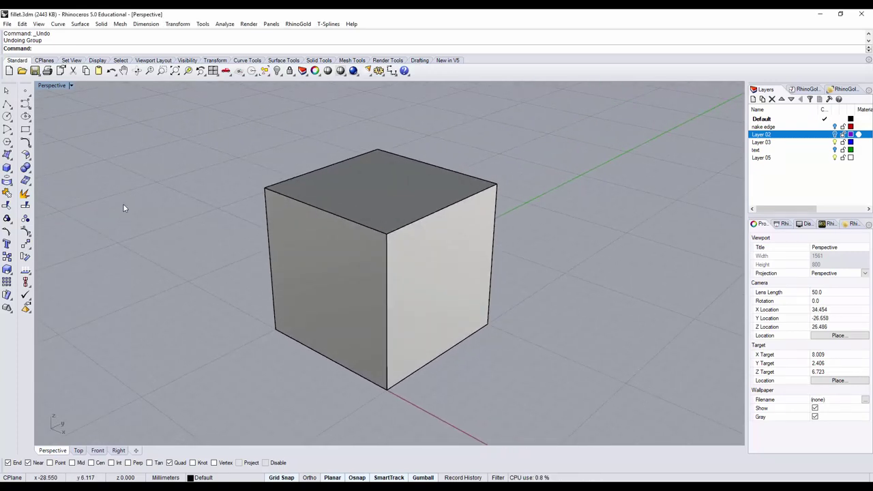
left_click(30, 172)
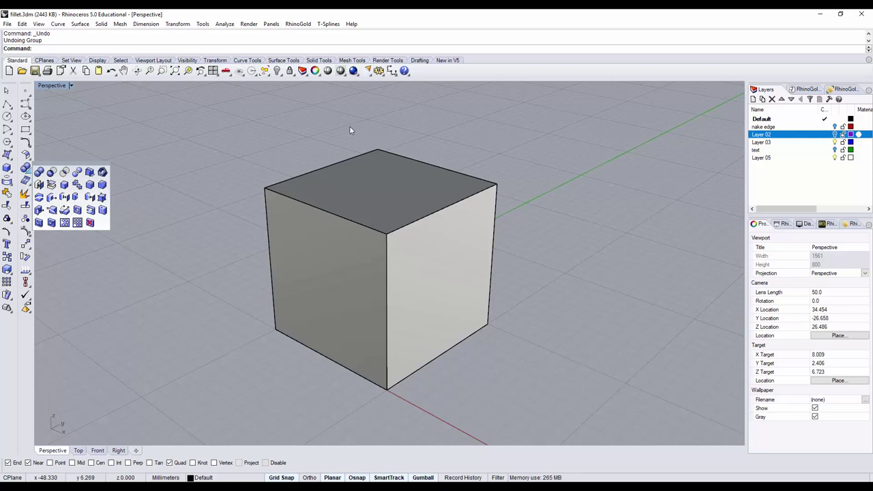
left_click(89, 185)
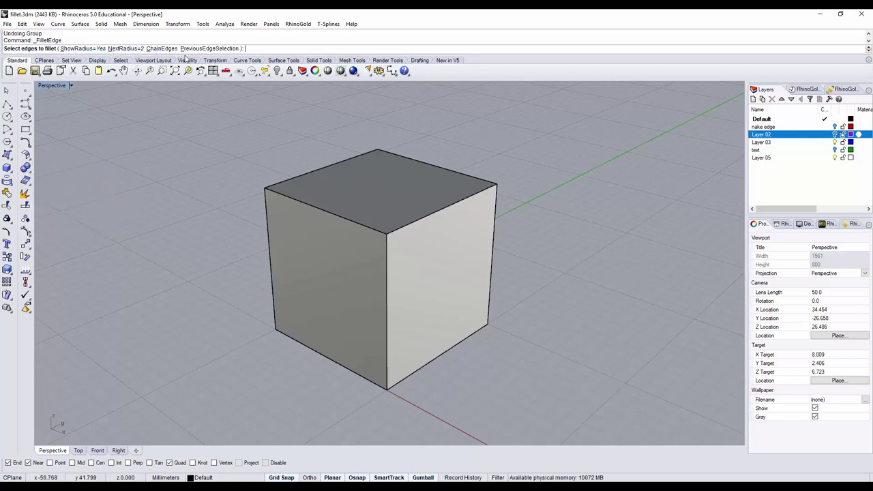
left_click(424, 217)
key("Return")
key("Return")
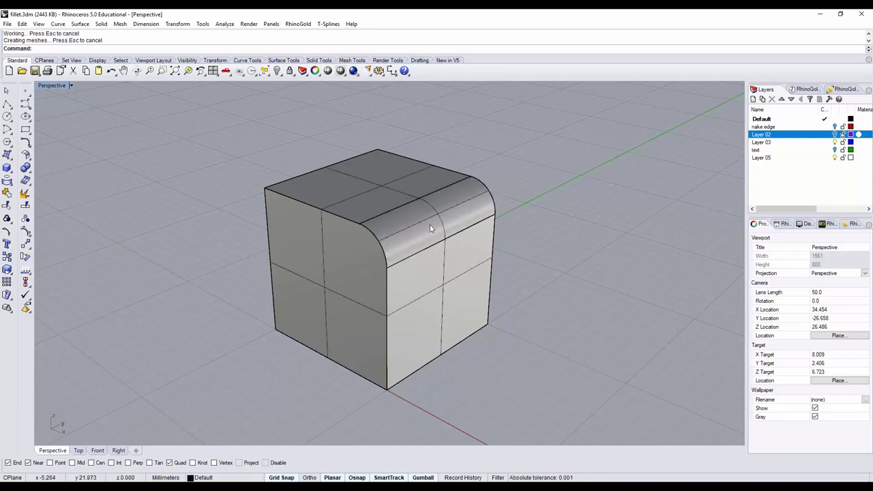
key("ctrl+z")
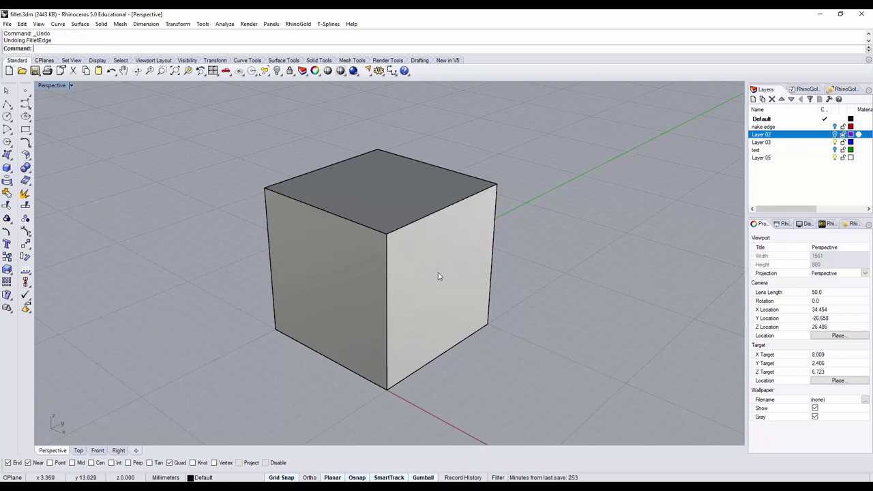
key("Return")
left_click(386, 232)
left_click(392, 230)
left_click(386, 247)
key("Return")
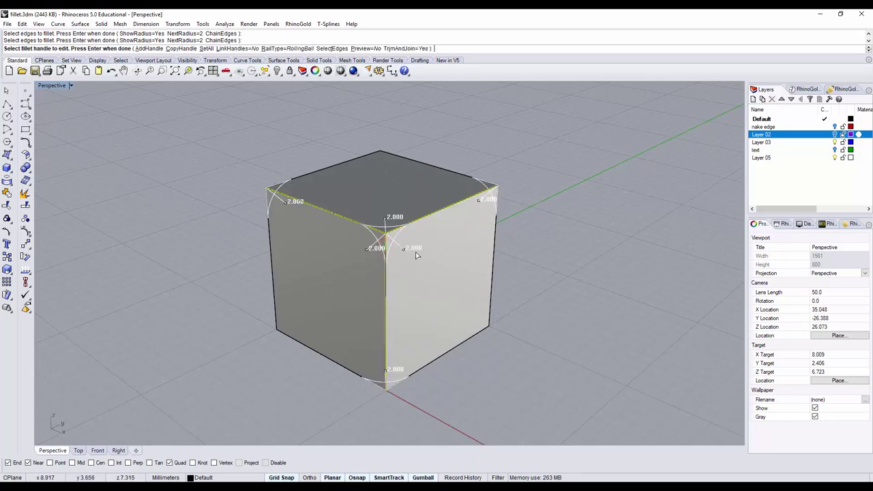
key("Return")
right_click_drag(396, 253, 429, 254)
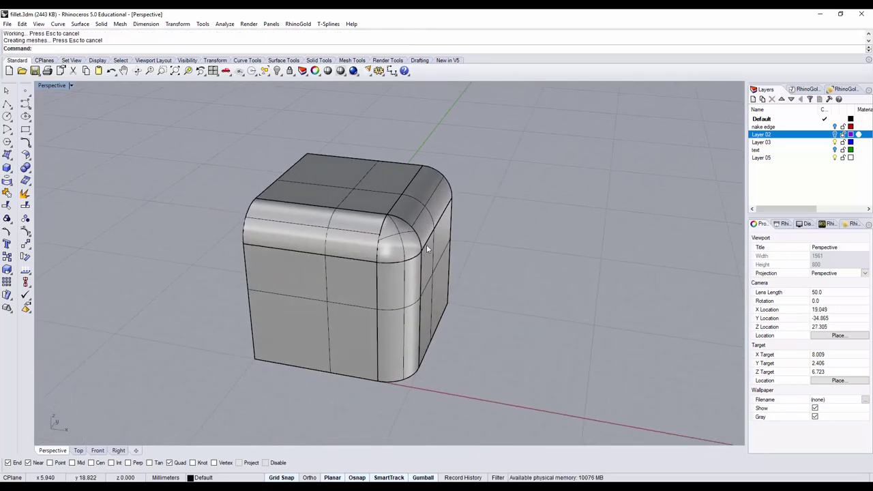
scroll(402, 236, "up", 4)
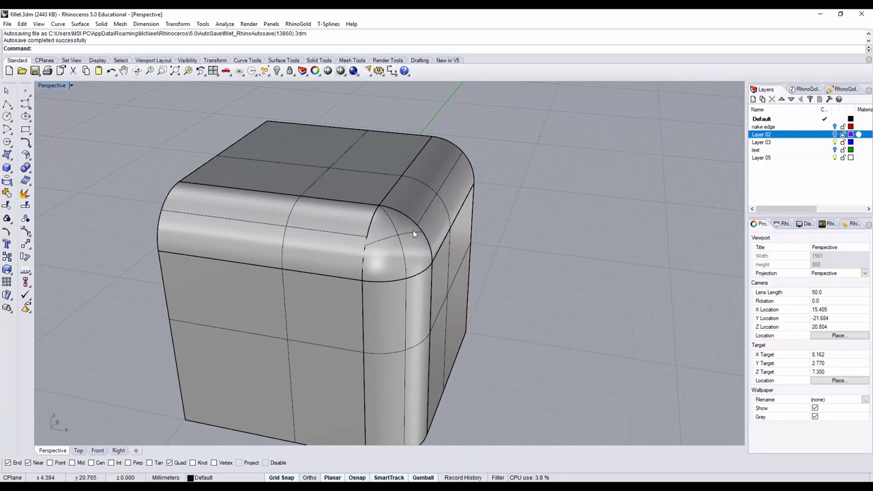
key("ctrl+z")
right_click_drag(485, 239, 459, 240)
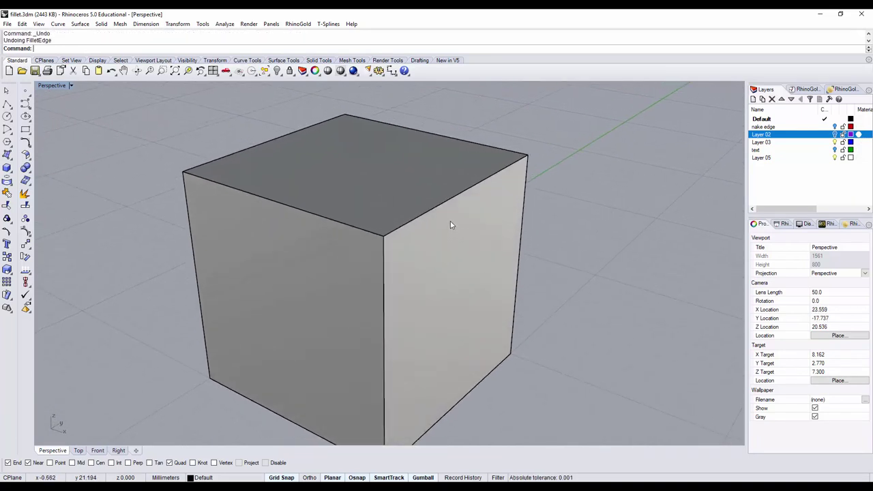
Rerun FilletEdge on the cube's top-right edge and add a radius handle at mid-edge.
key("Return")
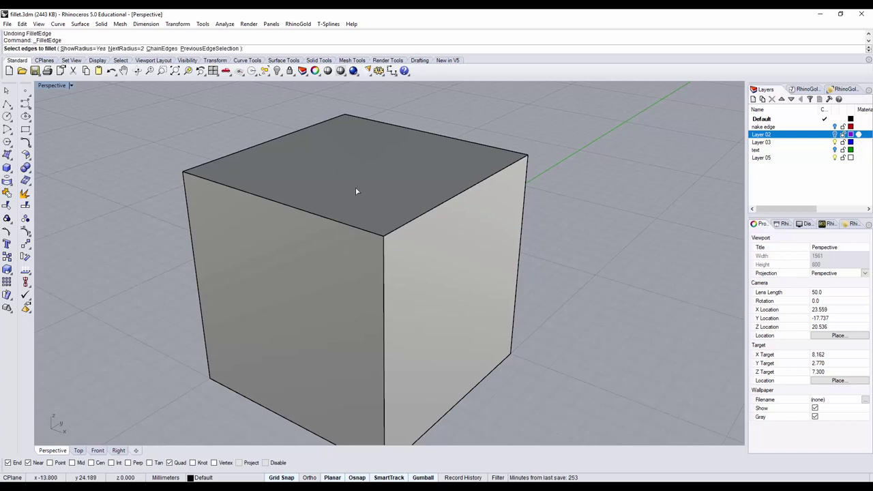
left_click(432, 208)
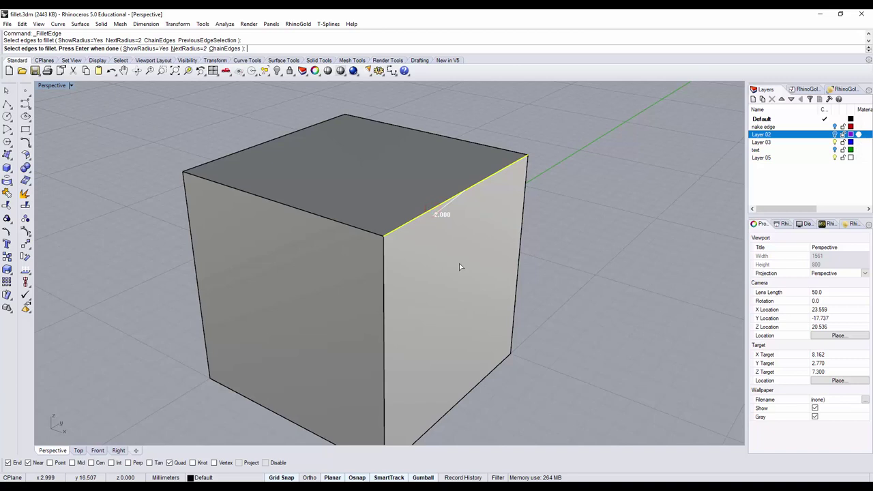
key("Return")
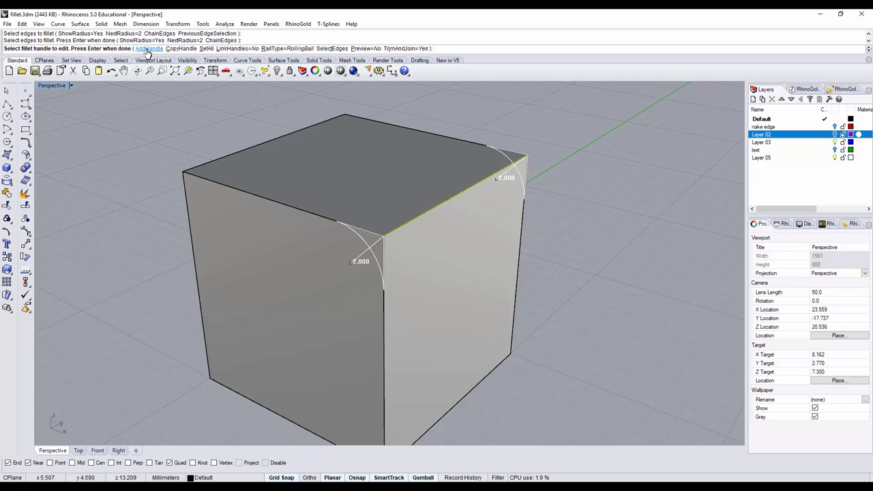
left_click(148, 51)
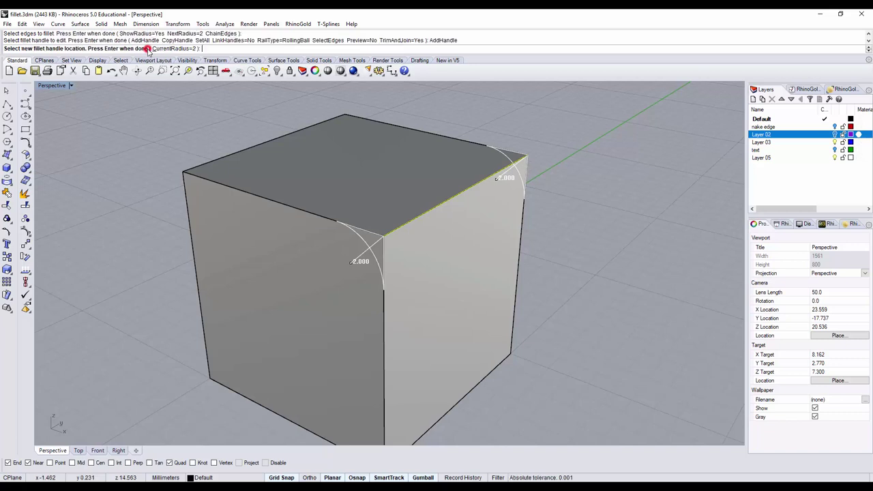
left_click(457, 196)
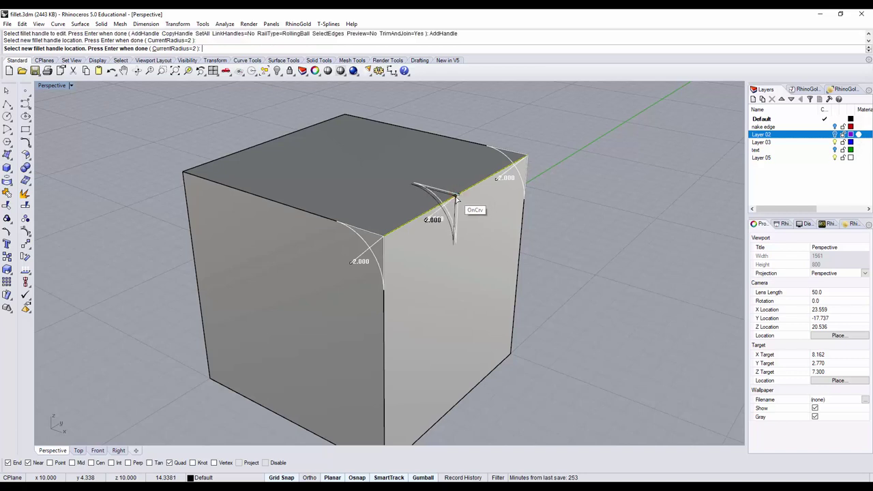
key("Return")
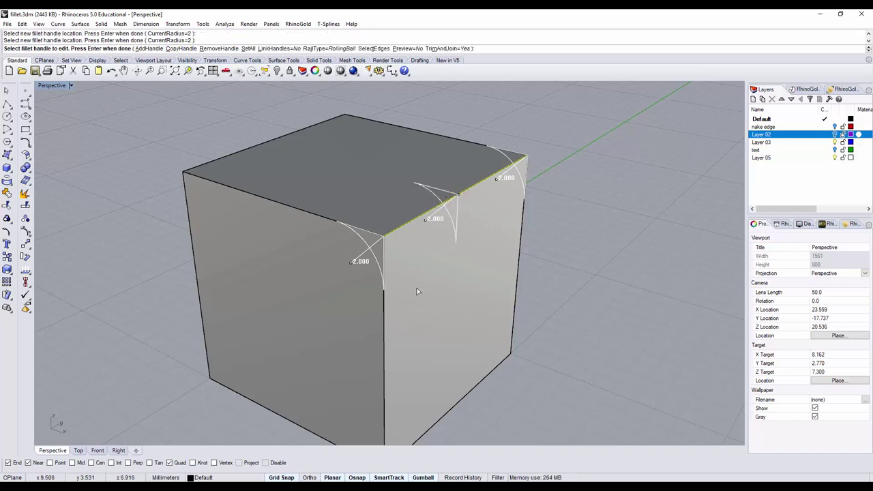
Set the middle handle's radius to 4.000 and apply the variable fillet.
left_click(425, 218)
left_click(407, 253)
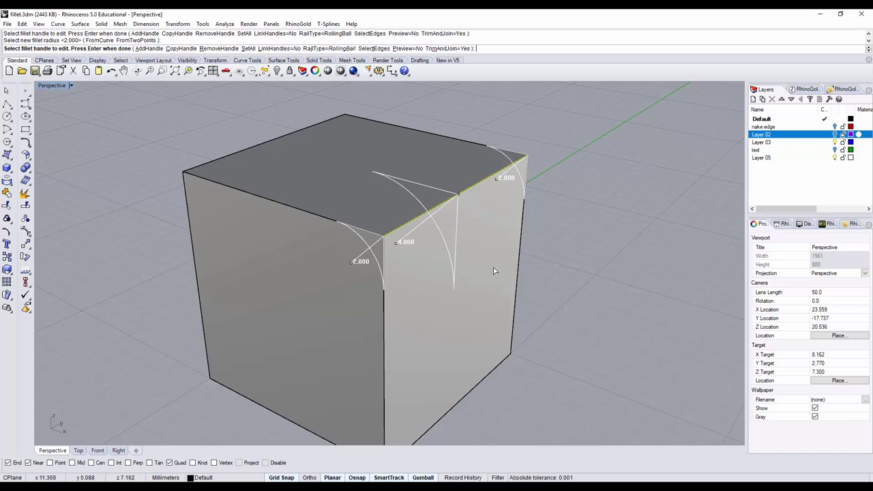
key("Return")
right_click_drag(538, 251, 381, 287)
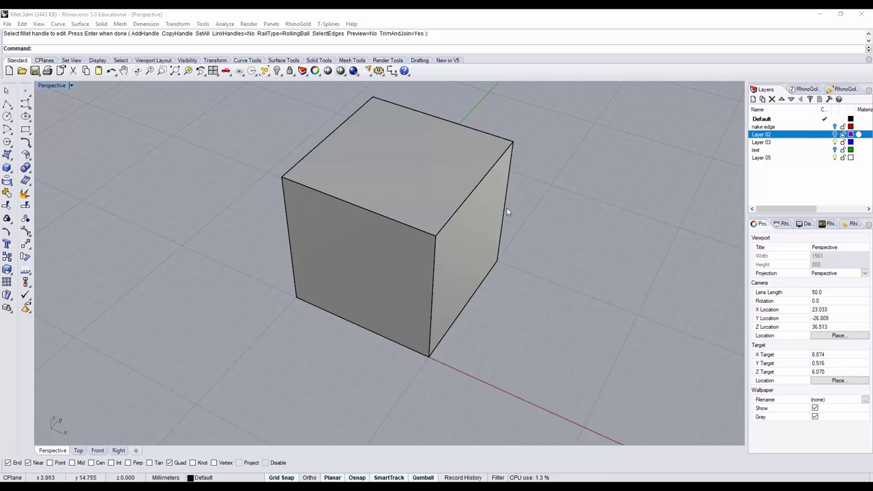
right_click_drag(537, 214, 568, 226)
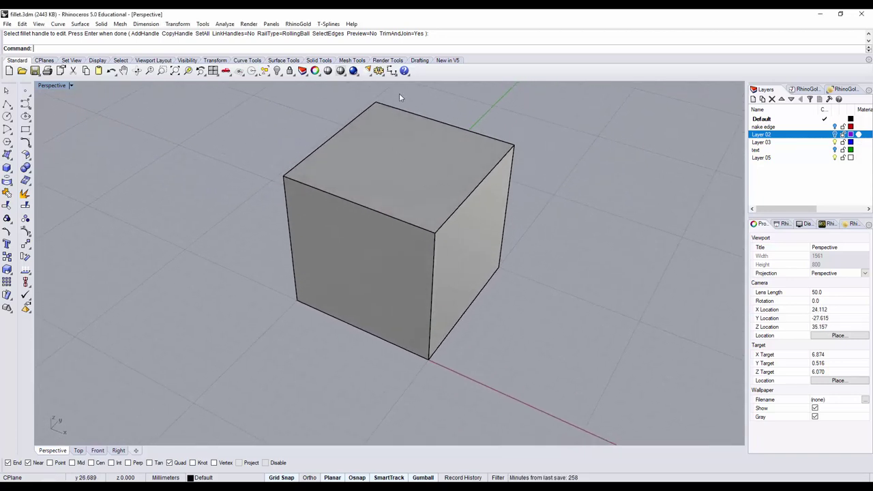
left_click(391, 71)
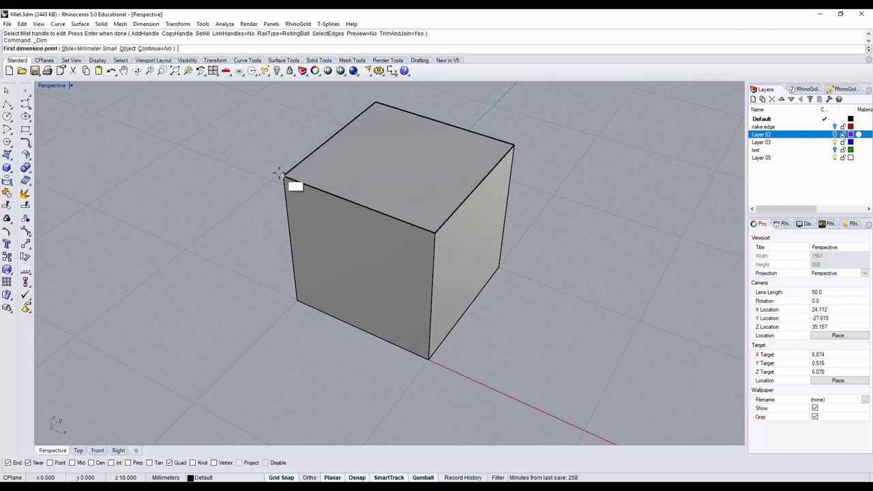
left_click(283, 175)
left_click(434, 230)
left_click(253, 319)
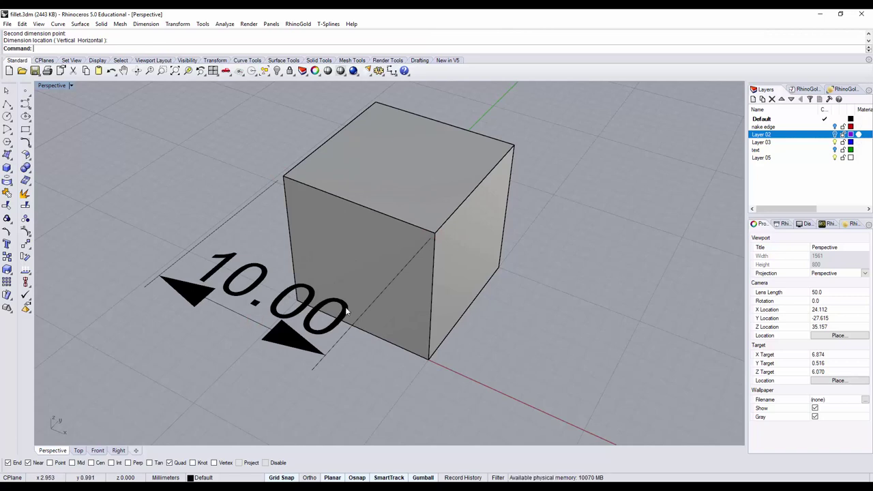
right_click_drag(323, 318, 328, 293)
left_click(325, 342)
key("Delete")
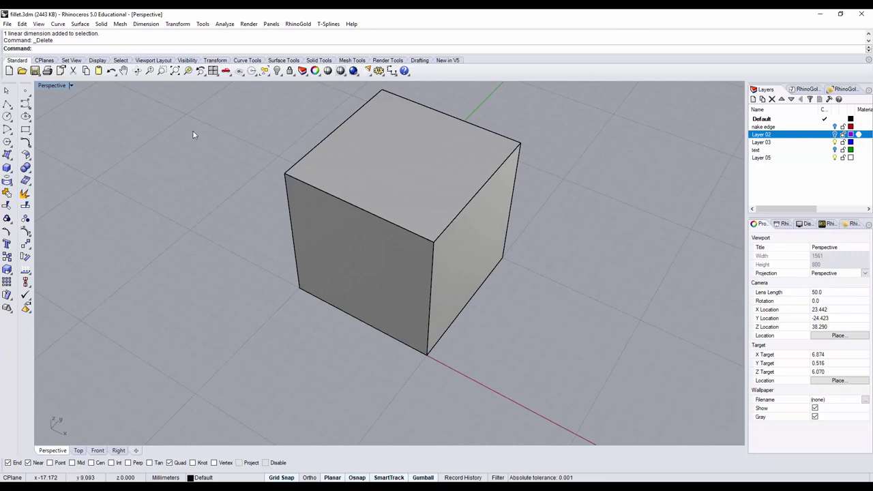
Fillet the grey cube's top-right edge with radius 5 and orbit to inspect it.
left_click(26, 168)
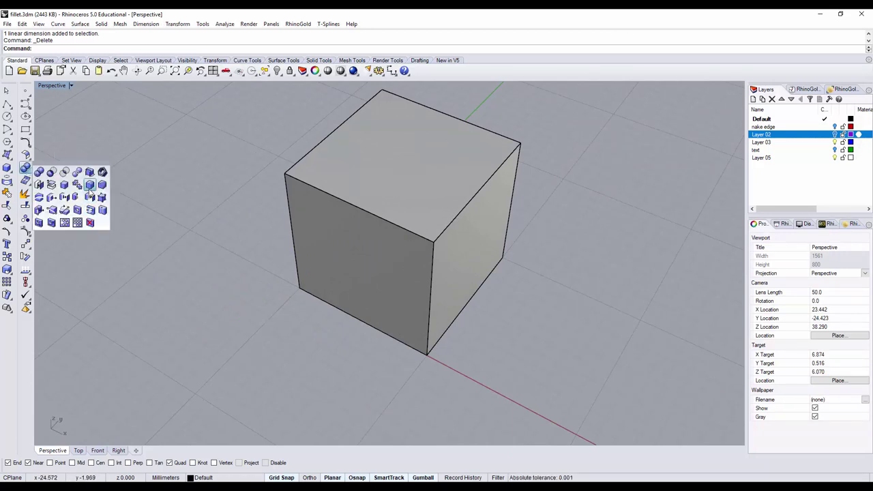
left_click(90, 184)
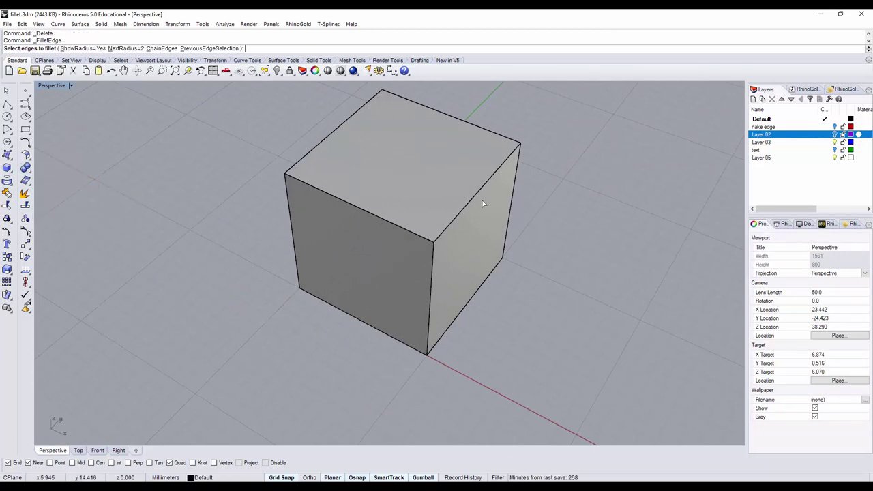
type("5")
key("Return")
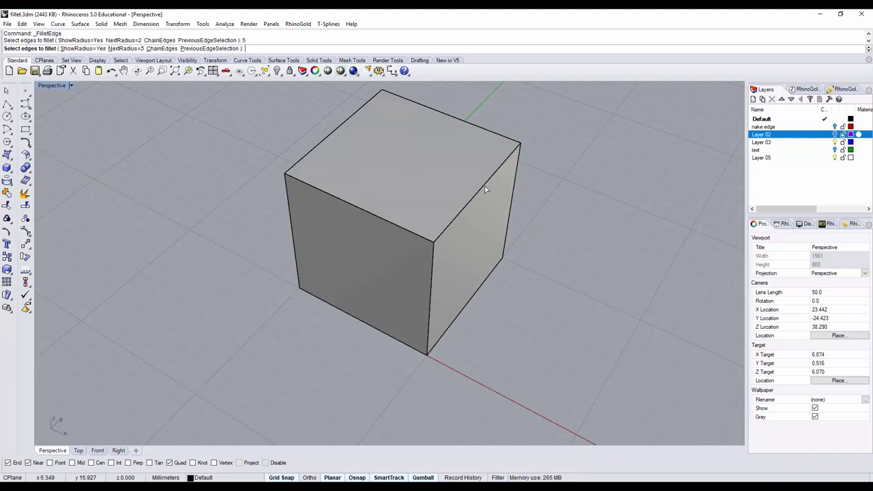
left_click(484, 187)
key("Return")
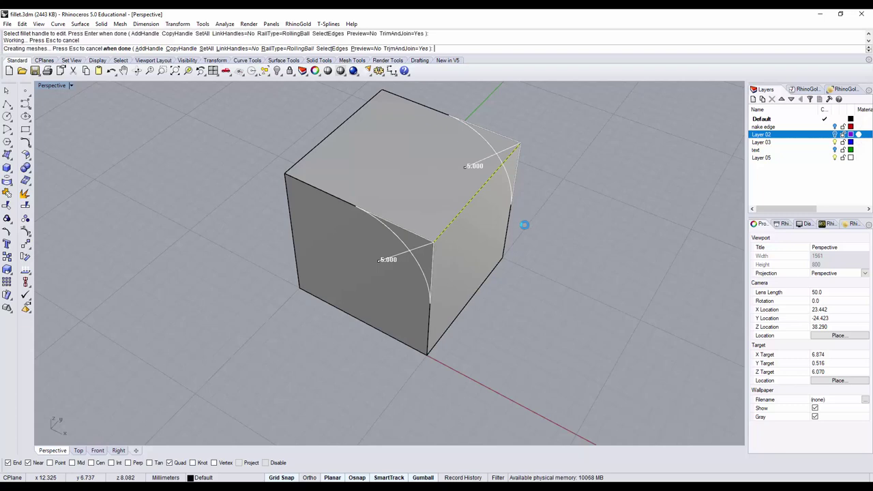
key("Return")
right_click_drag(526, 259, 506, 235)
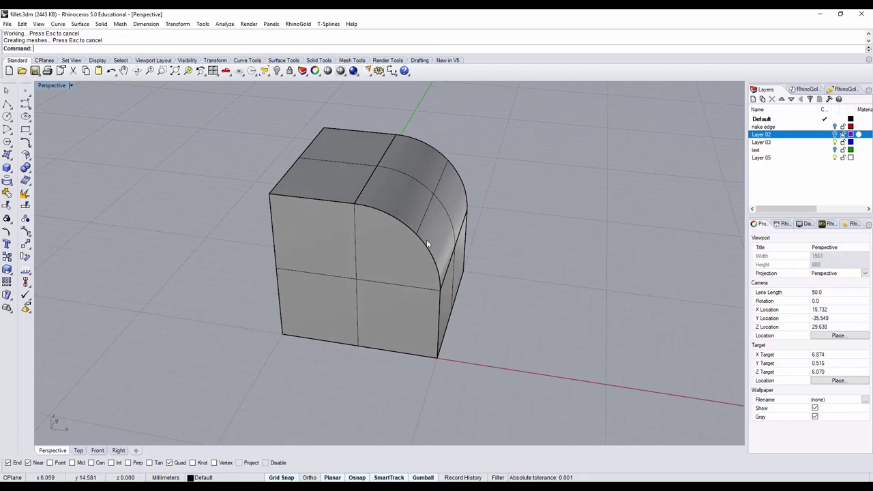
right_click_drag(436, 277, 341, 187)
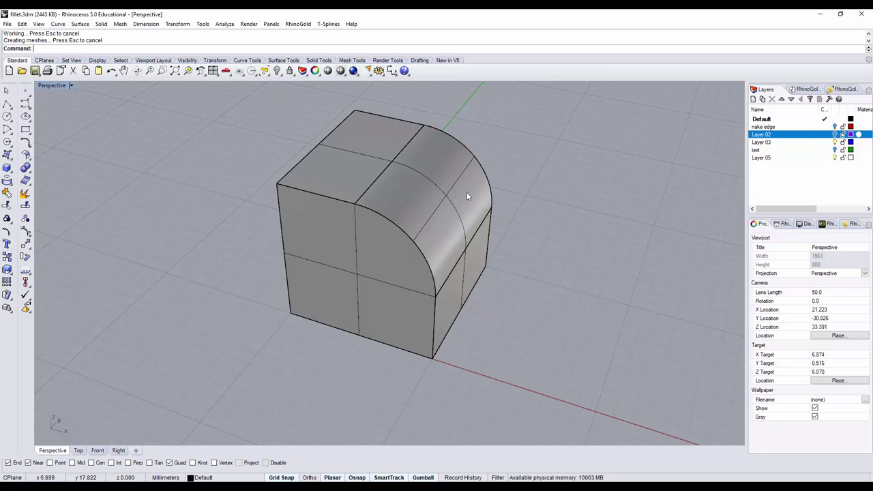
right_click_drag(419, 167, 414, 169)
scroll(330, 157, "up", 2)
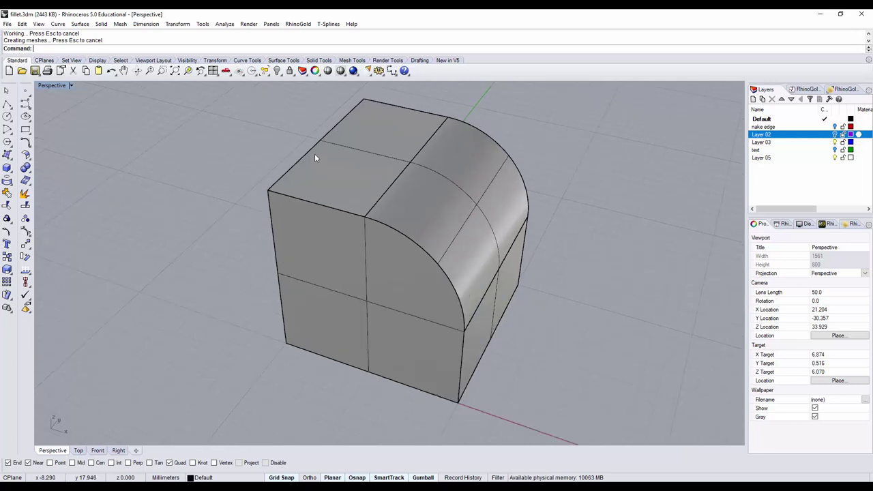
Try a radius-6 fillet on the box's top-left edge, then undo the failed result.
right_click(146, 154)
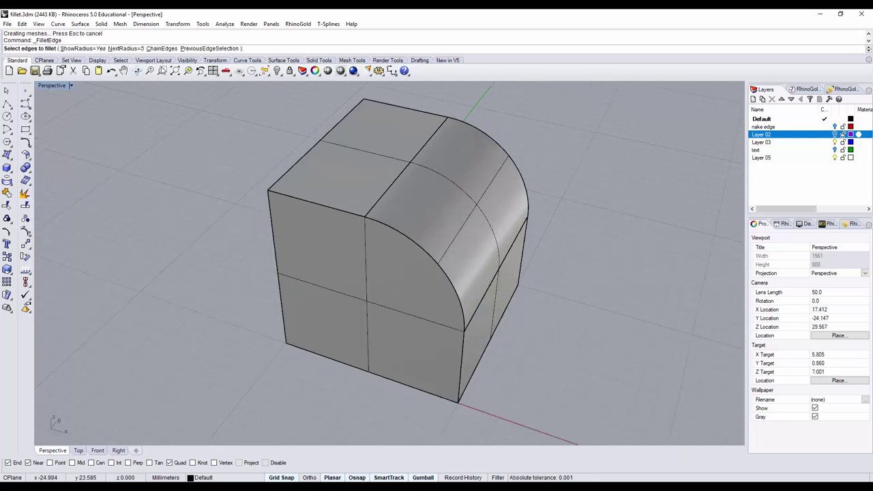
left_click(135, 49)
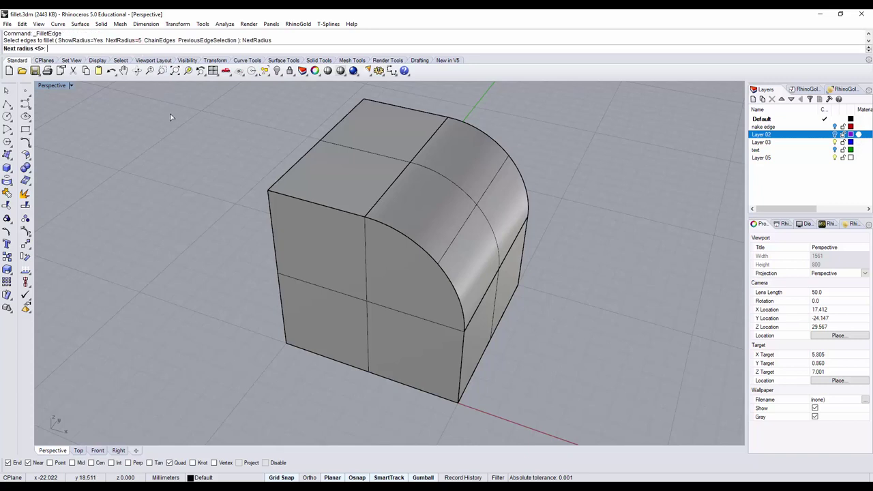
type("6")
key("Return")
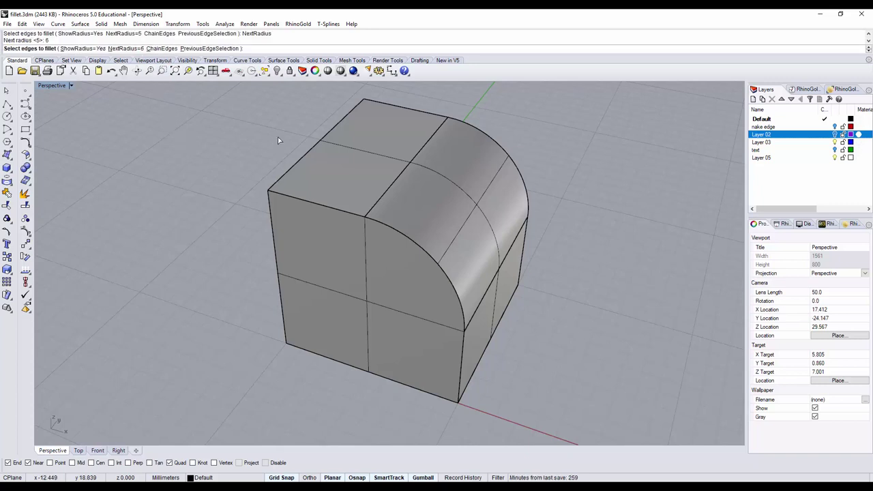
left_click(305, 153)
key("Return")
key("Return")
scroll(442, 171, "down", 3)
right_click_drag(442, 172, 568, 189)
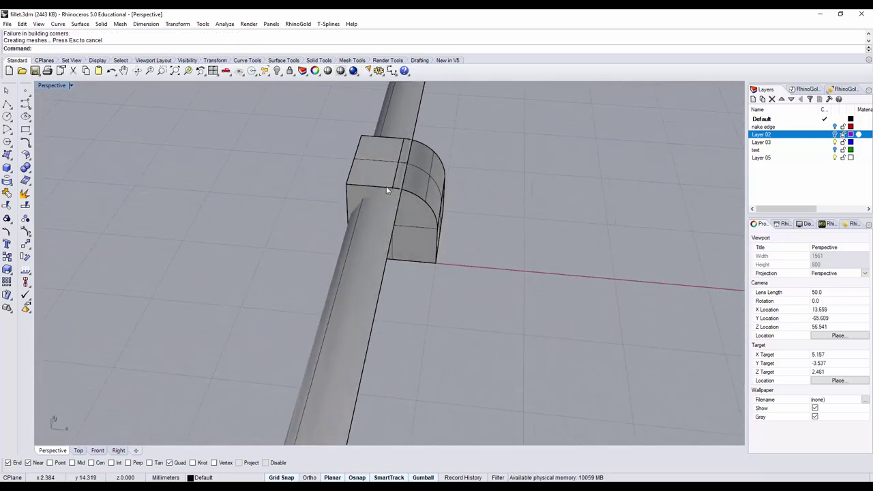
right_click_drag(449, 216, 393, 206)
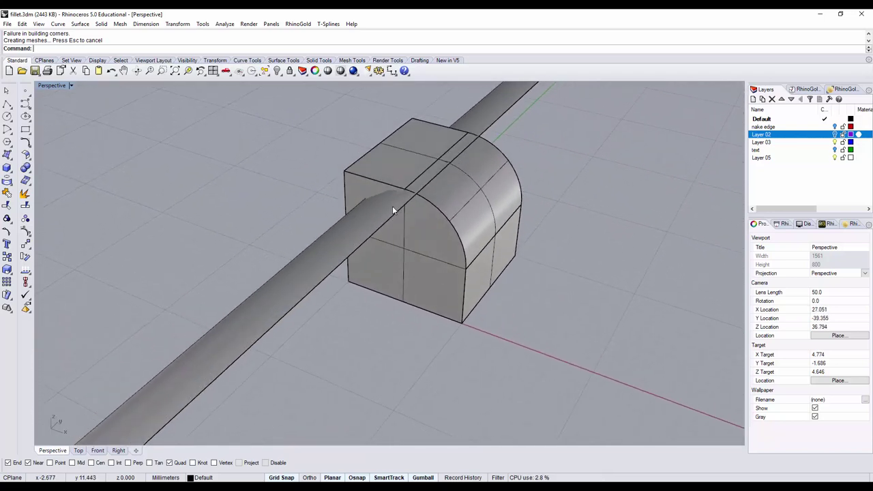
key("ctrl+z")
Fillet the top-left edge at radius 4.9, giving the box an arched top.
key("Return")
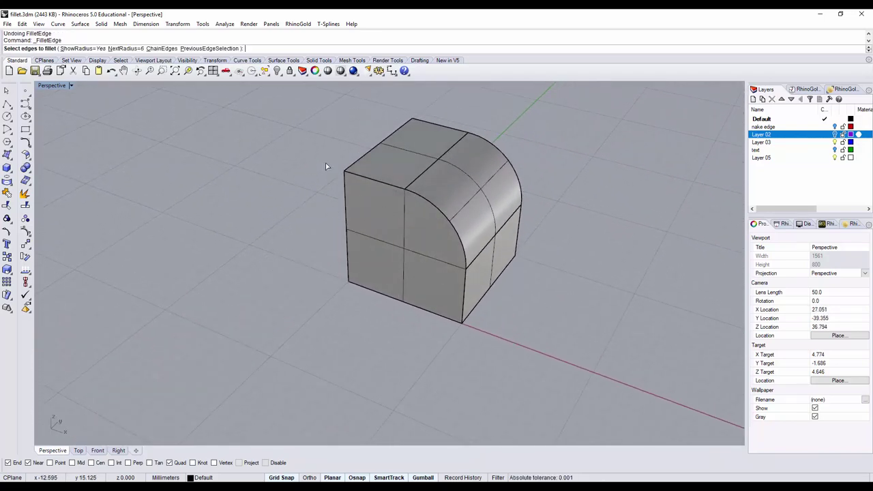
type("4.9")
key("Return")
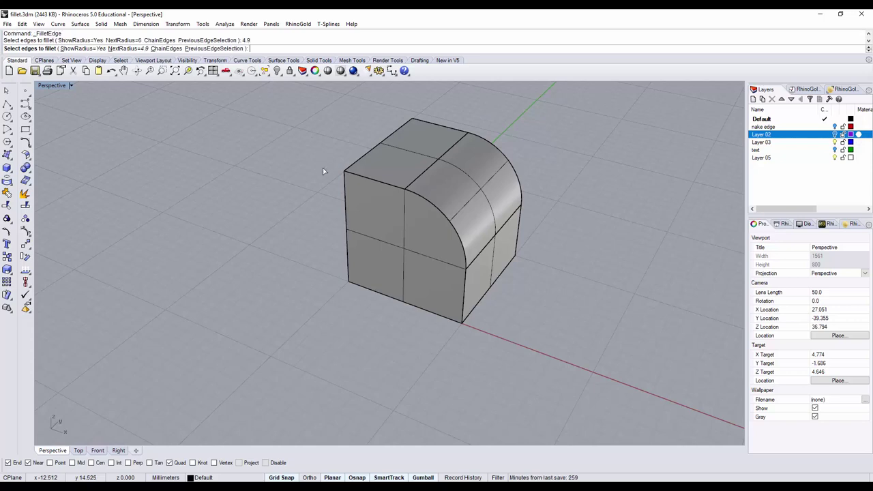
left_click(370, 151)
key("Return")
key("Return")
right_click_drag(339, 225, 378, 253)
scroll(378, 253, "down", 3)
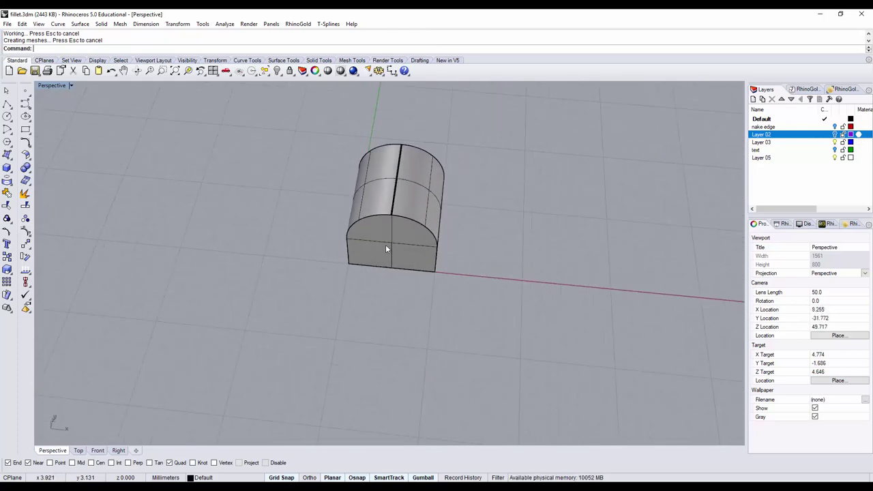
right_click_drag(483, 253, 297, 293, "shift")
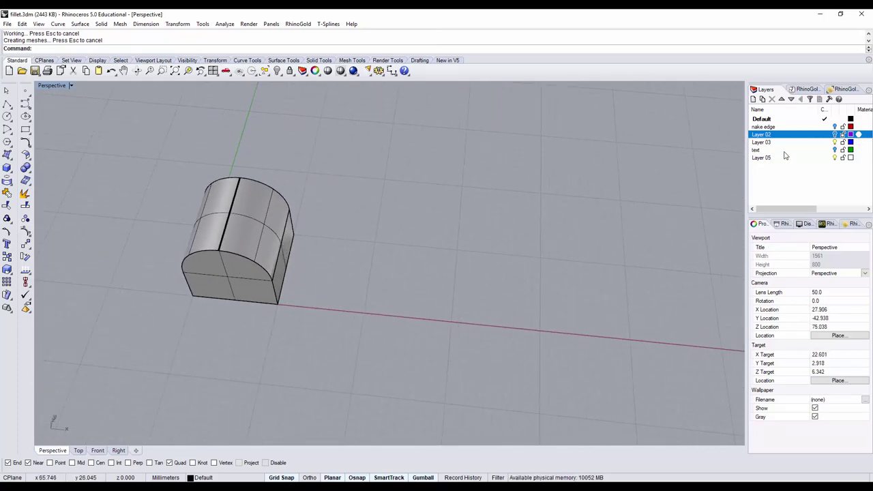
Make 'nake edge' the current visible layer and hide the Default layer's grey box.
left_click(835, 127)
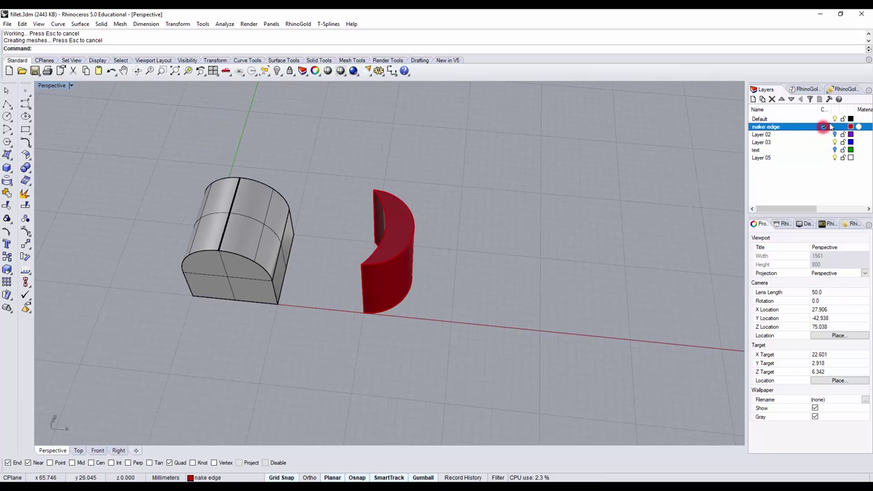
left_click(824, 126)
left_click(835, 119)
Orbit to the red crescent's front and start an edge fillet from Solid Tools.
right_click_drag(450, 248, 424, 247)
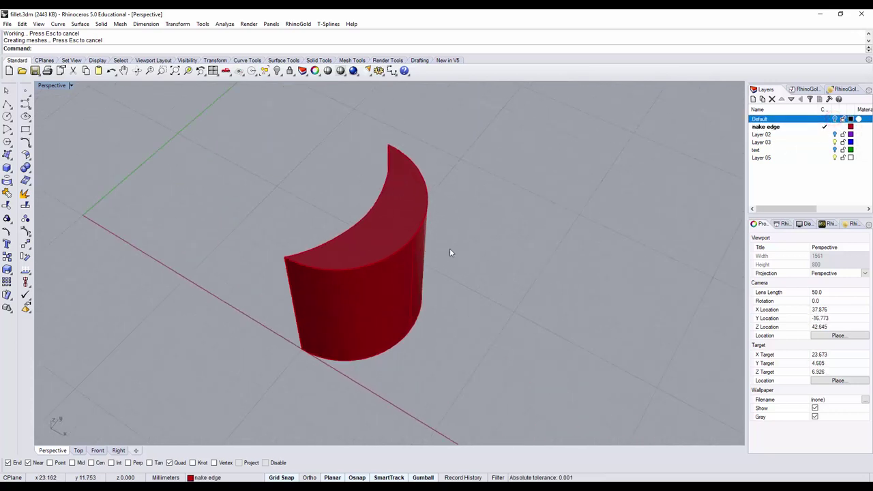
right_click_drag(451, 252, 548, 217)
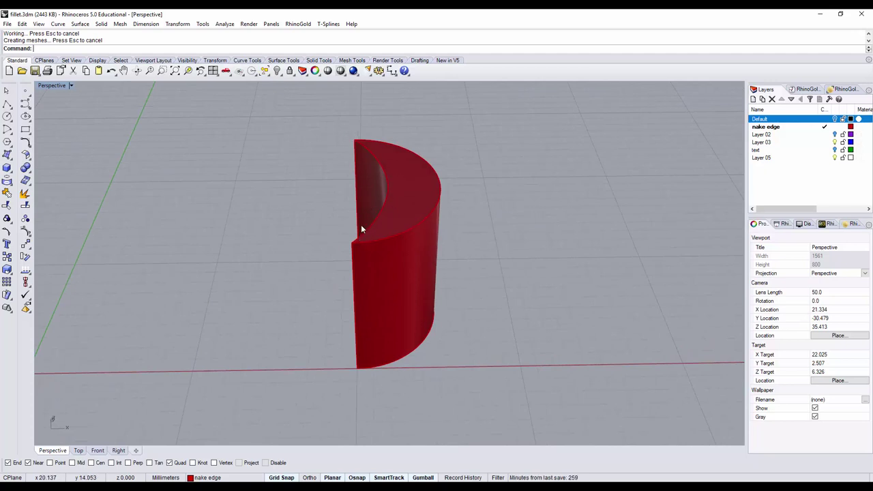
right_click_drag(362, 225, 446, 200)
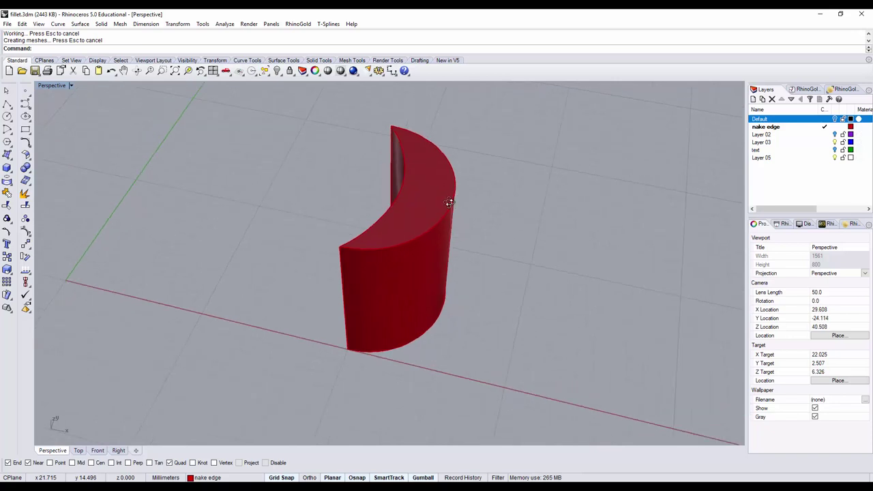
left_click(25, 167)
left_click(90, 185)
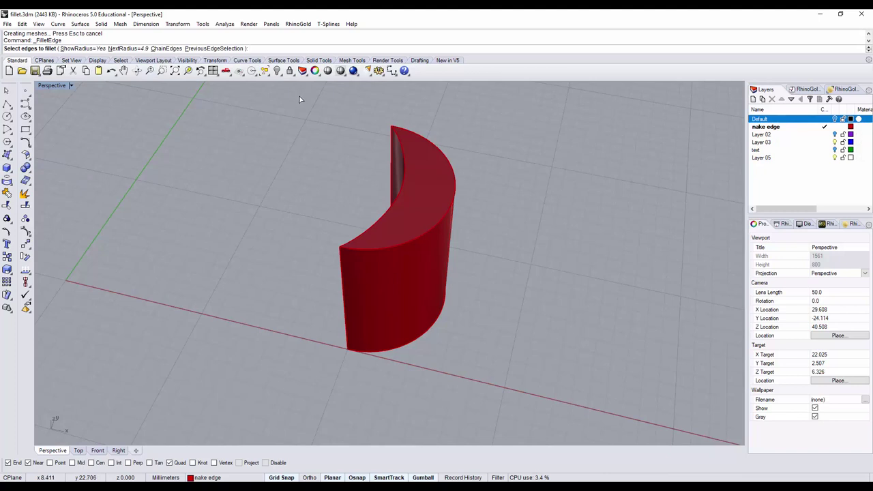
type("2")
key("Return")
left_click(430, 218)
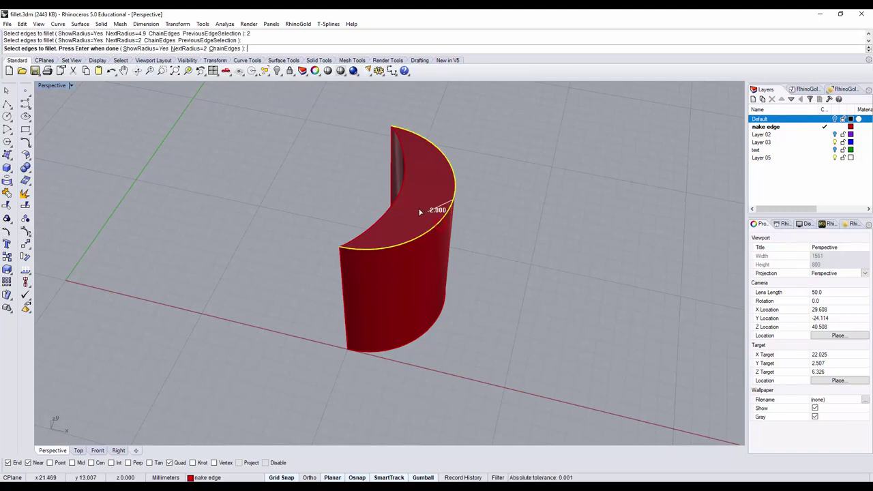
key("Return")
key("Return")
right_click_drag(553, 198, 481, 209)
key("ctrl+z")
right_click(481, 209)
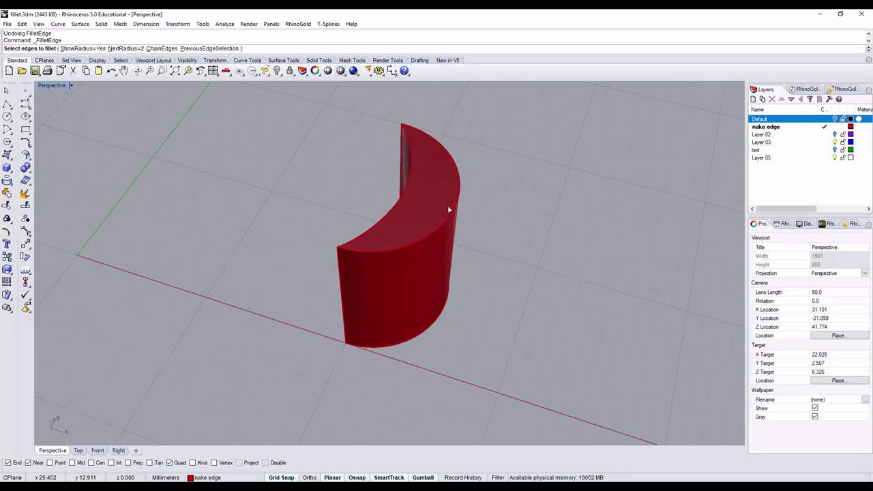
left_click(118, 49)
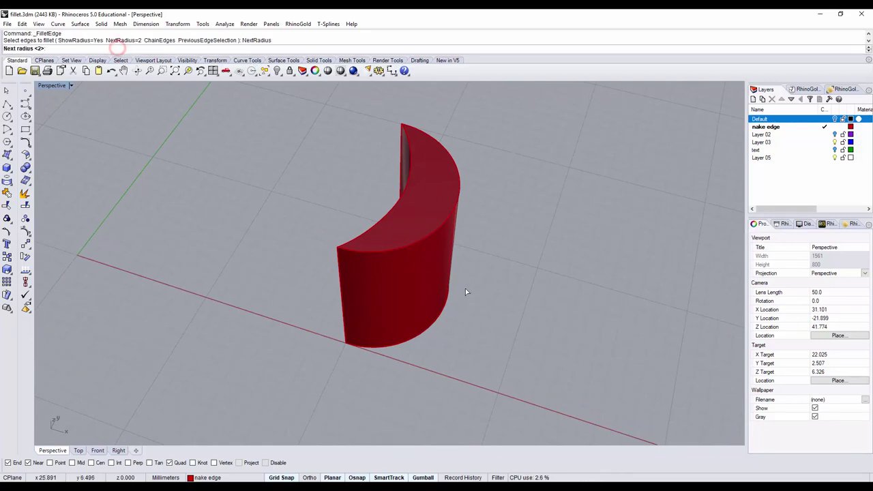
type("1")
key("Return")
left_click(420, 233)
key("Return")
key("Return")
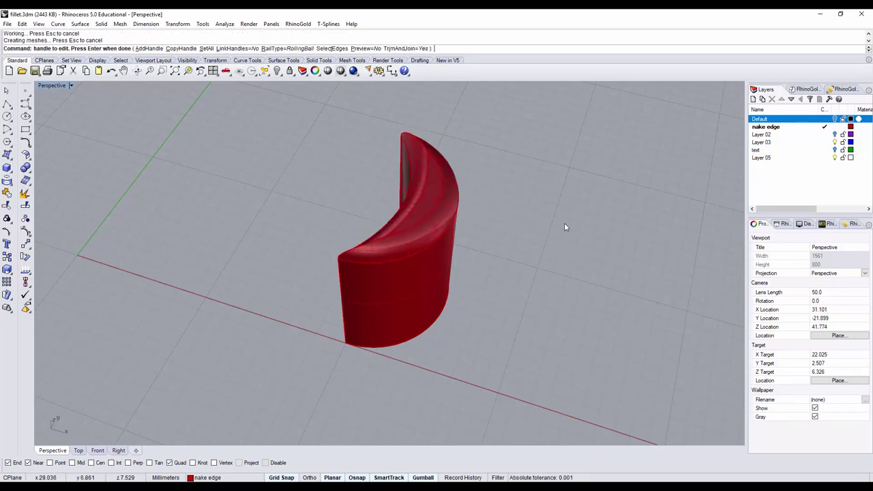
right_click_drag(437, 226, 500, 217)
scroll(501, 215, "down", 3)
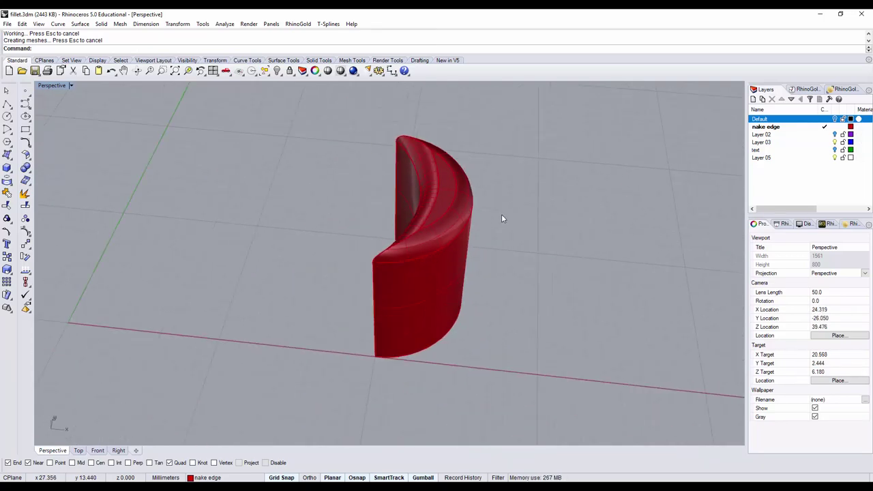
key("ctrl+z")
Copy the red crescent to the right, leaving the original in place.
right_click_drag(521, 230, 420, 202, "shift")
left_click(359, 216)
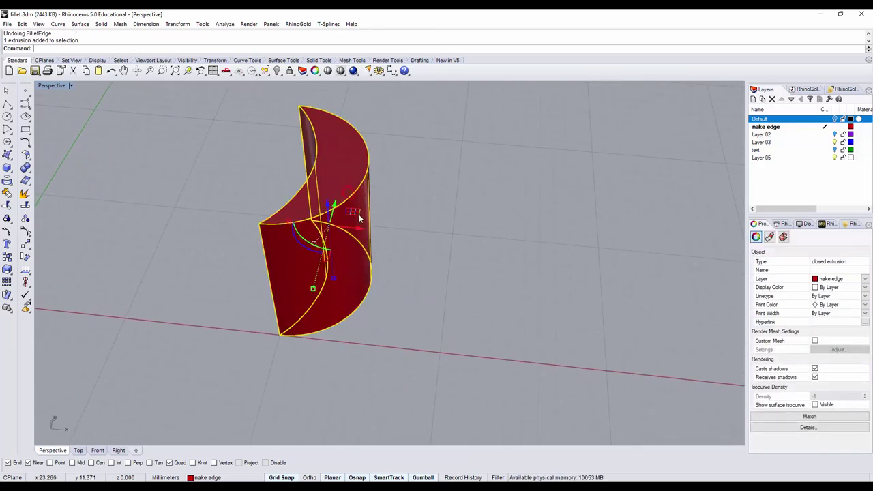
left_click_drag(359, 232, 513, 248)
key("alt")
left_click(417, 178)
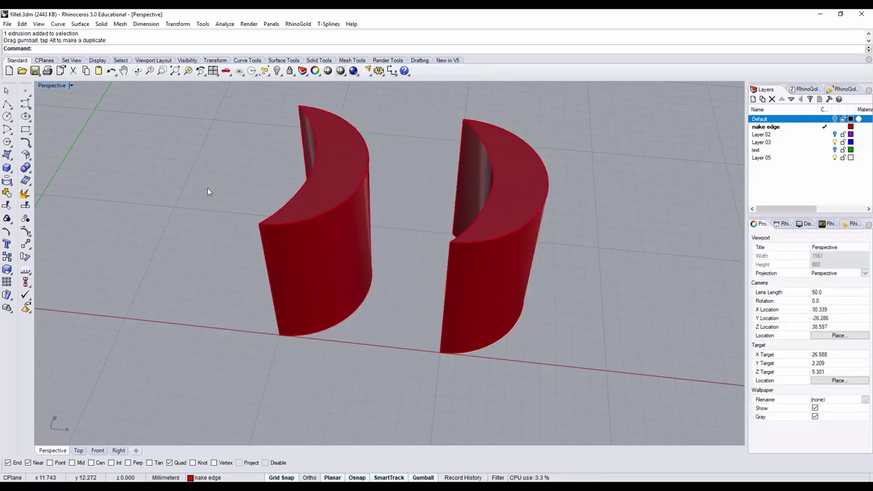
Fillet the left crescent's inner top edge at radius 1.
left_click(27, 169)
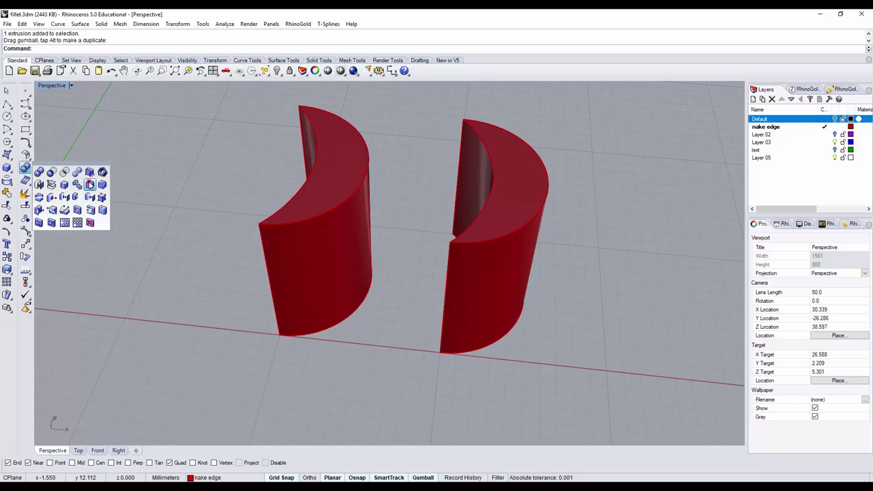
left_click(89, 184)
left_click(290, 198)
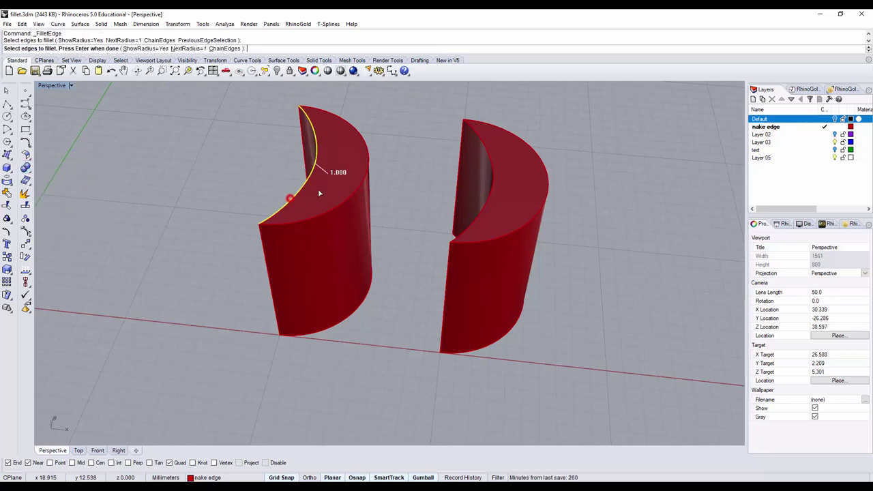
key("Return")
key("Return")
right_click_drag(386, 189, 323, 187)
scroll(323, 187, "up", 4)
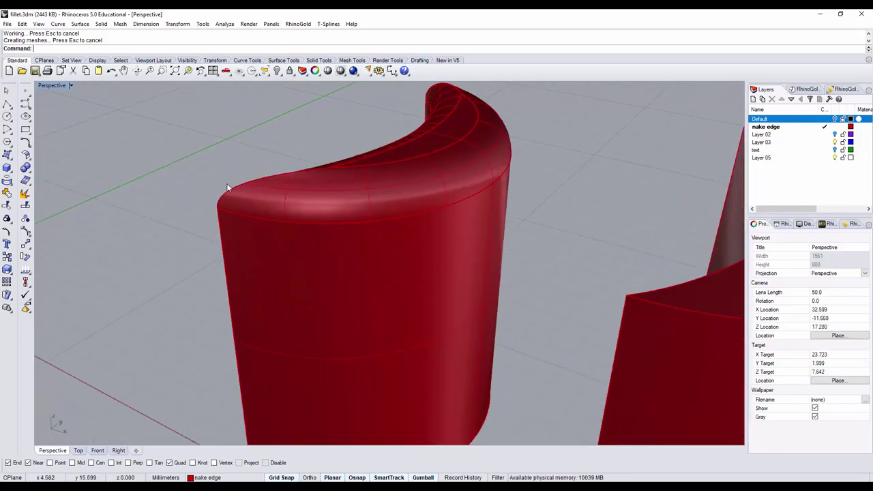
scroll(427, 162, "down", 4)
right_click_drag(473, 189, 435, 228)
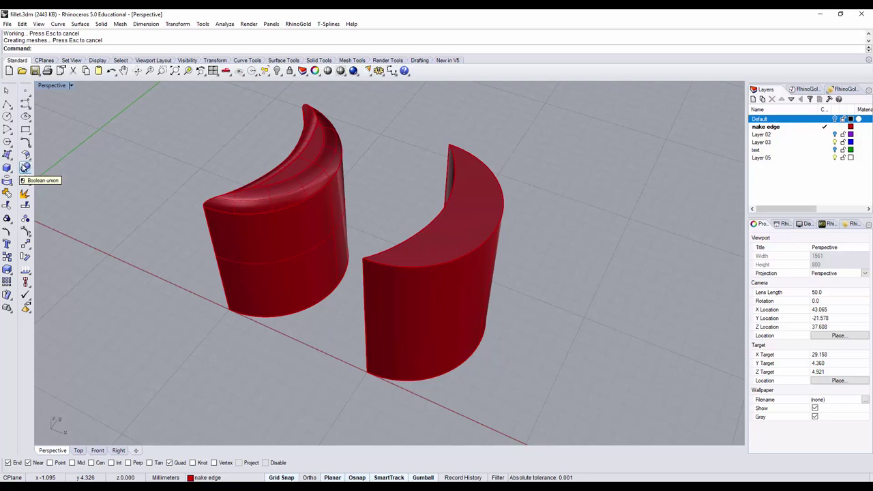
Pick the right crescent's outer and inner top edges for filleting and add two radius handles.
left_click(25, 167)
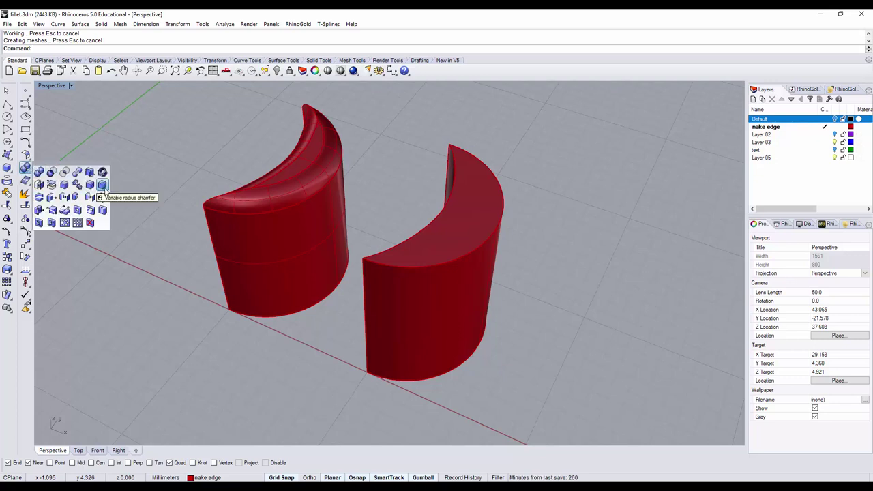
left_click(90, 184)
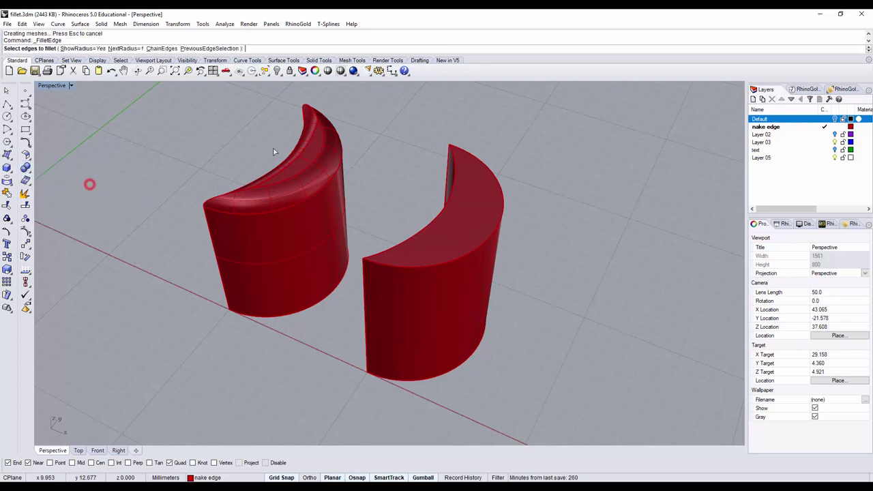
left_click(465, 257)
left_click(428, 225)
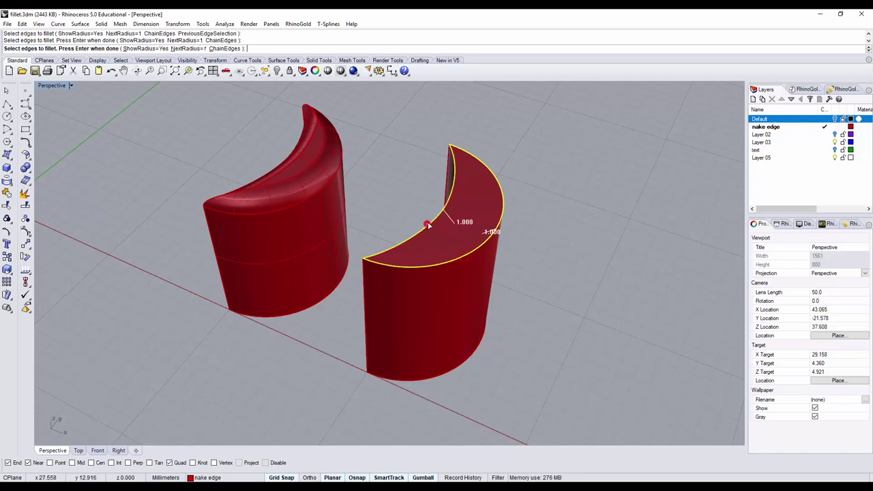
right_click(545, 206)
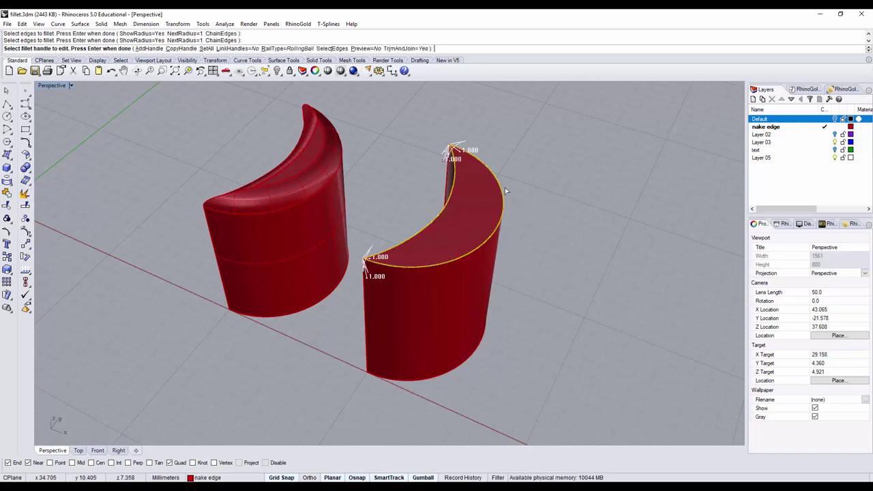
left_click(152, 50)
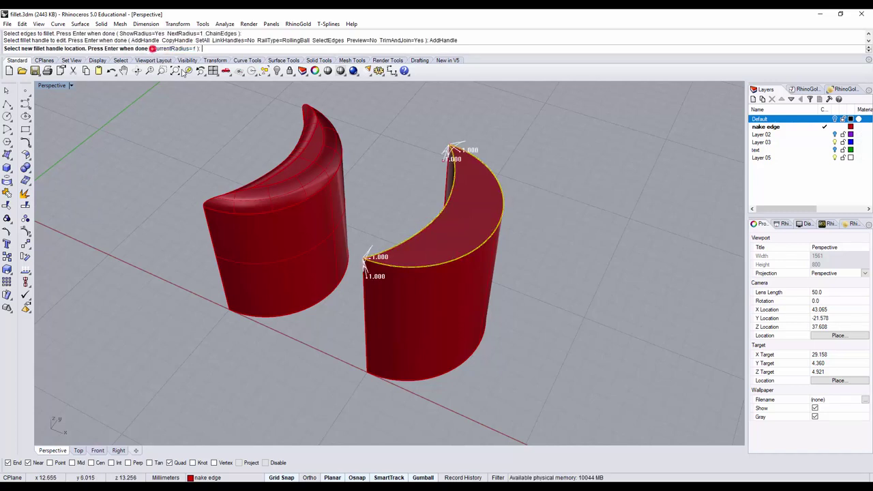
left_click(444, 213)
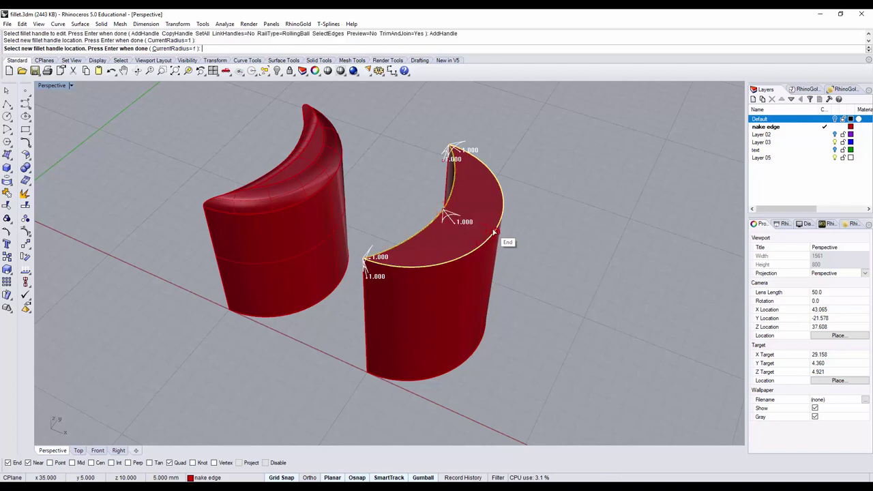
left_click(494, 233)
right_click_drag(460, 289, 434, 262)
key("Return")
scroll(409, 259, "up", 3)
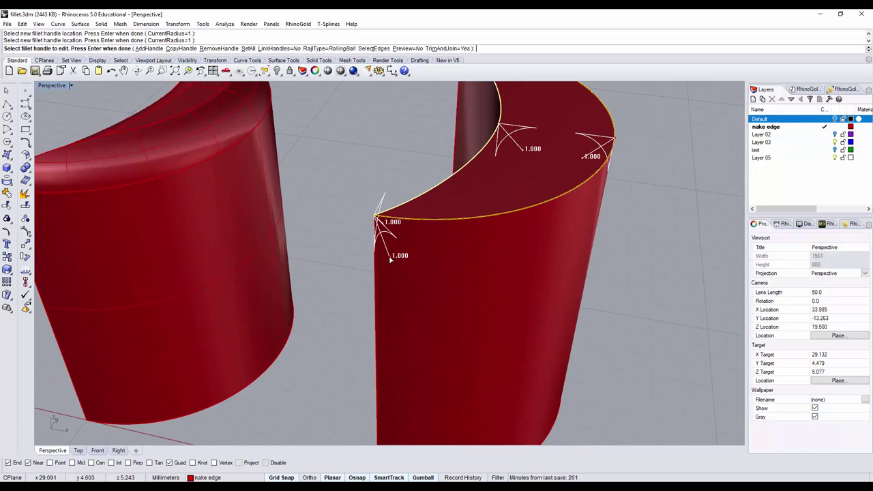
Set the tip handle's radius to 0.000 and apply the variable-radius fillet.
left_click(389, 255)
double_click(386, 230)
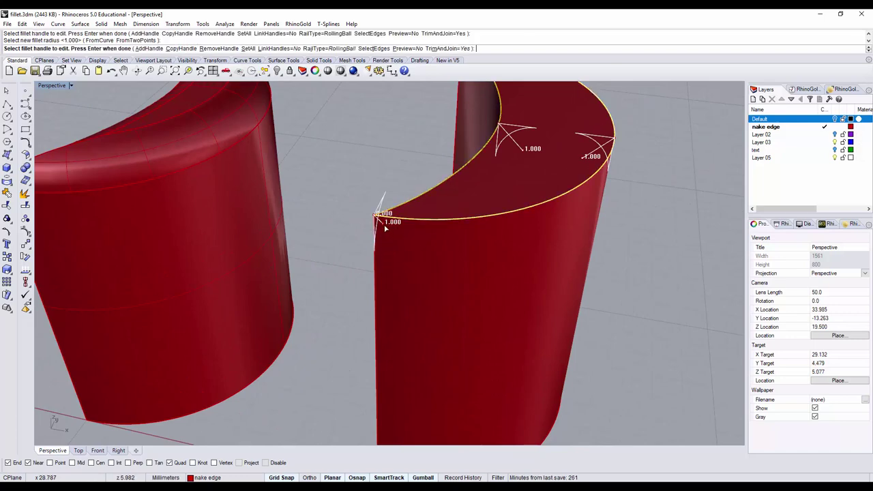
left_click(375, 216)
scroll(409, 225, "down", 3)
right_click_drag(409, 225, 435, 198)
scroll(410, 236, "up", 3)
left_click(417, 213)
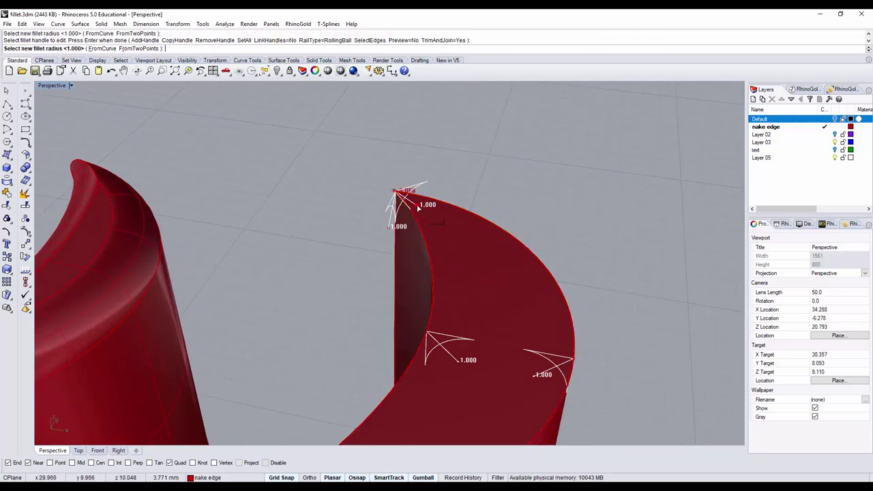
left_click(398, 193)
left_click(388, 231)
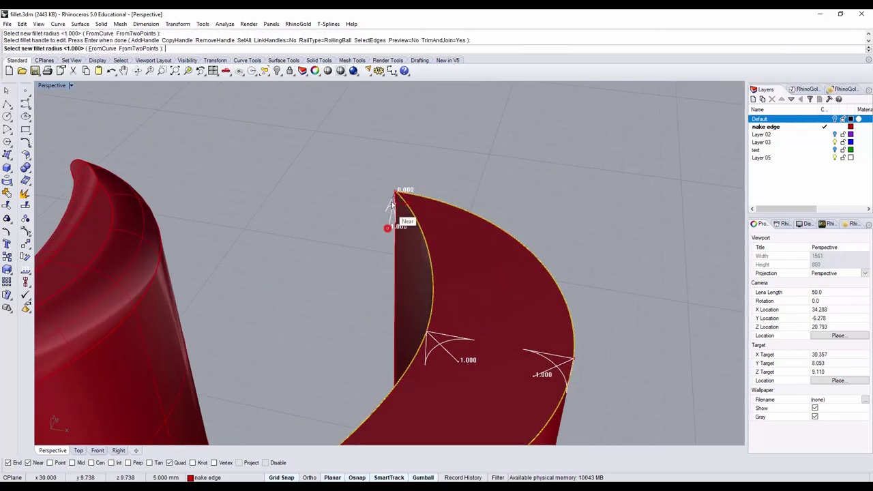
left_click(403, 196)
scroll(592, 224, "down", 3)
scroll(591, 224, "down", 3)
right_click_drag(555, 238, 442, 192)
right_click(535, 245)
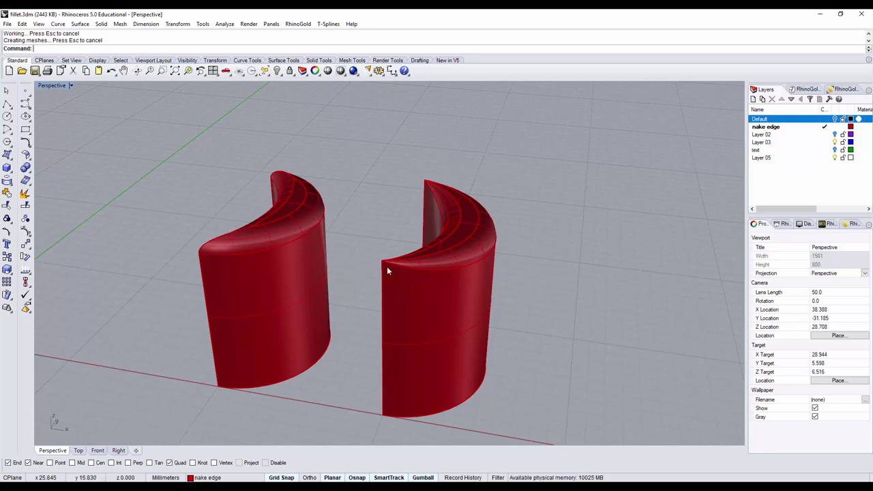
right_click_drag(394, 272, 406, 247)
scroll(251, 223, "up", 5)
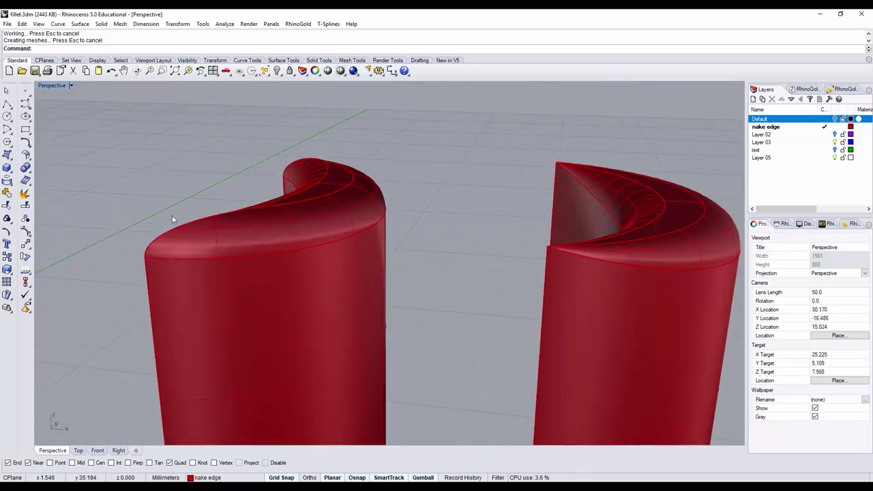
right_click_drag(200, 223, 625, 222)
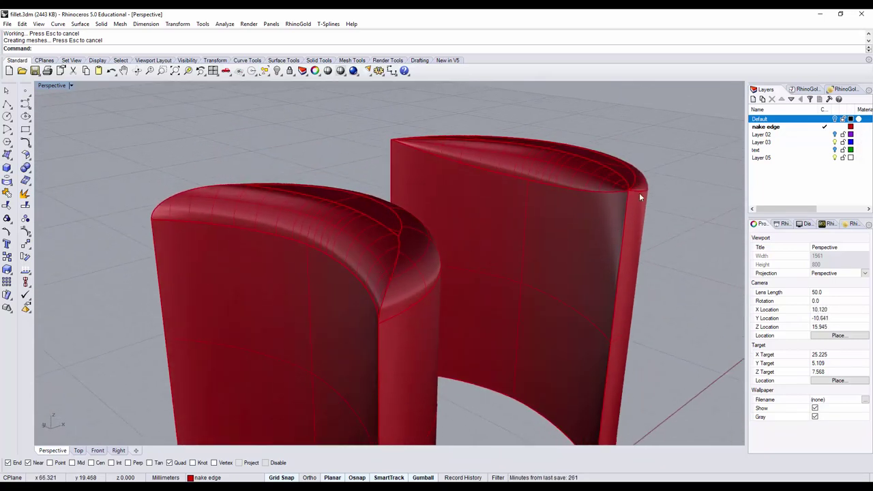
scroll(565, 212, "down", 3)
right_click_drag(565, 212, 508, 250)
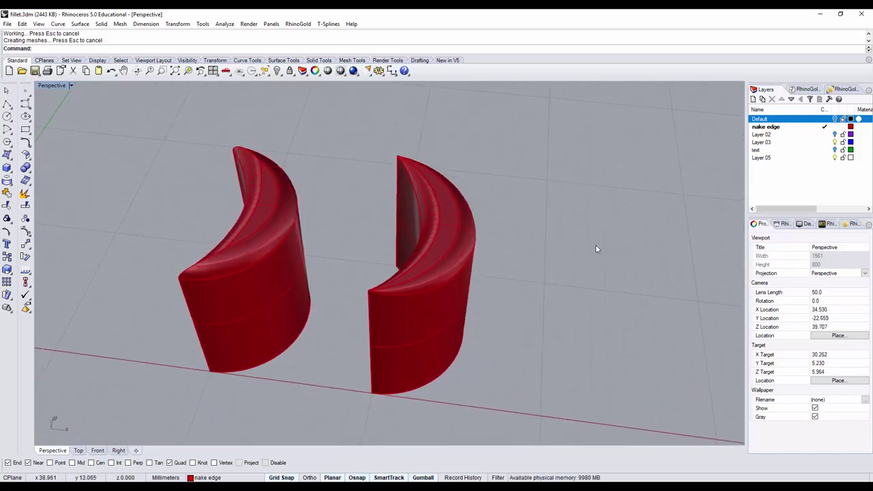
Make Layer 02 current and hide the nake edge layer's red crescents.
left_click(825, 134)
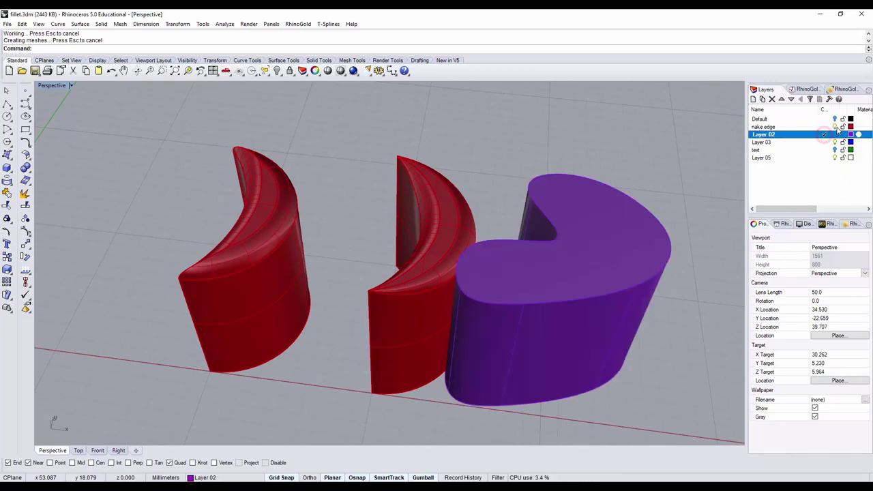
left_click(835, 127)
right_click_drag(592, 208, 486, 239)
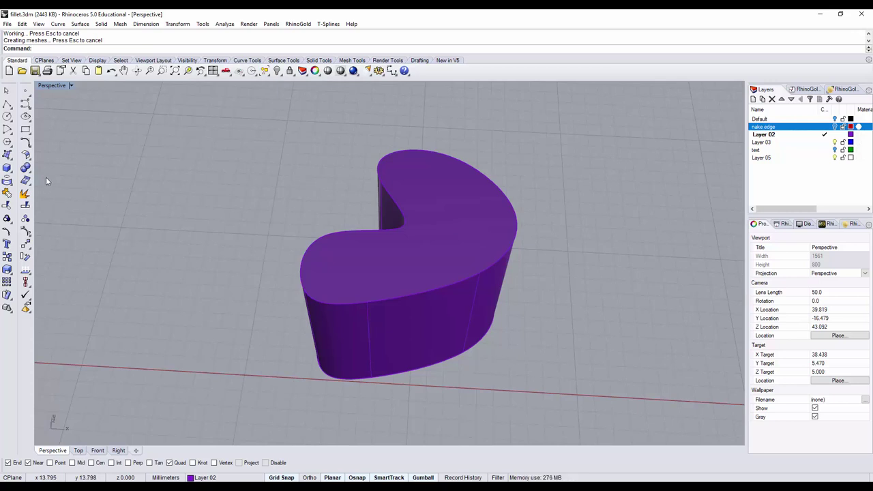
Try filleting the purple solid's top edge, then redo the layer visibility change.
left_click(25, 166)
left_click(89, 184)
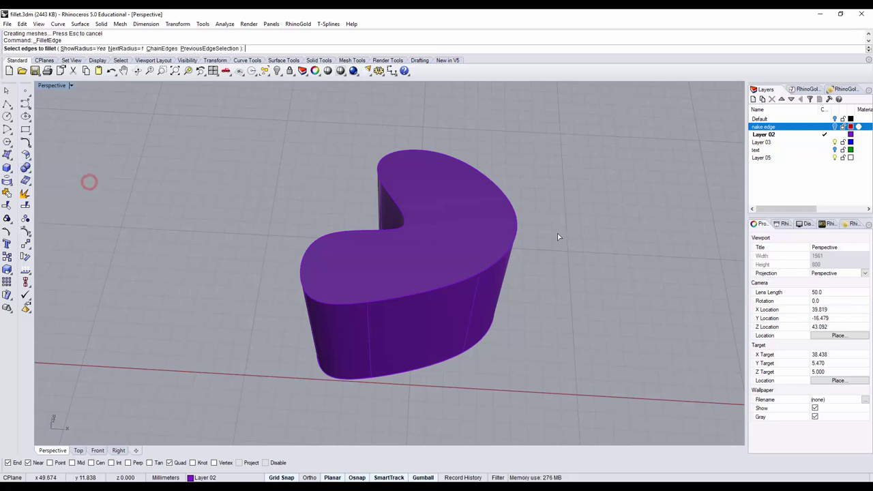
left_click(515, 240)
key("Return")
key("Return")
right_click_drag(563, 240, 444, 253)
scroll(396, 282, "up", 5)
right_click_drag(395, 282, 655, 197)
scroll(303, 156, "up", 3)
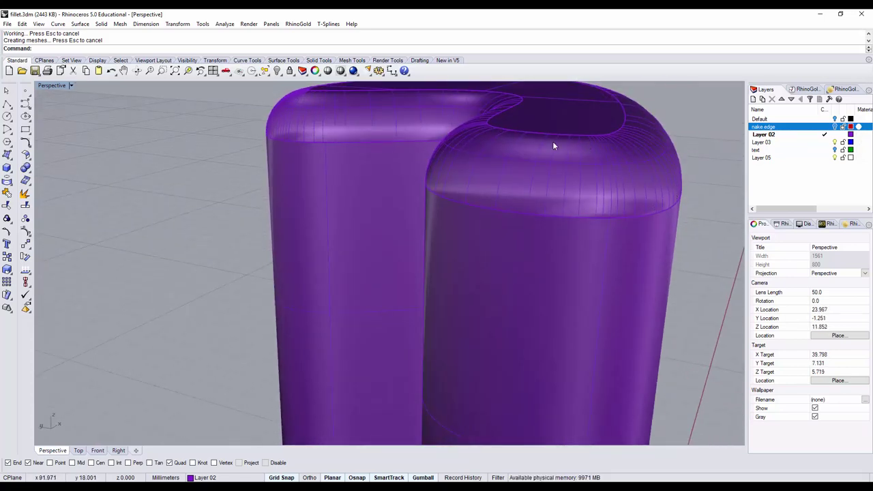
right_click_drag(552, 146, 471, 224)
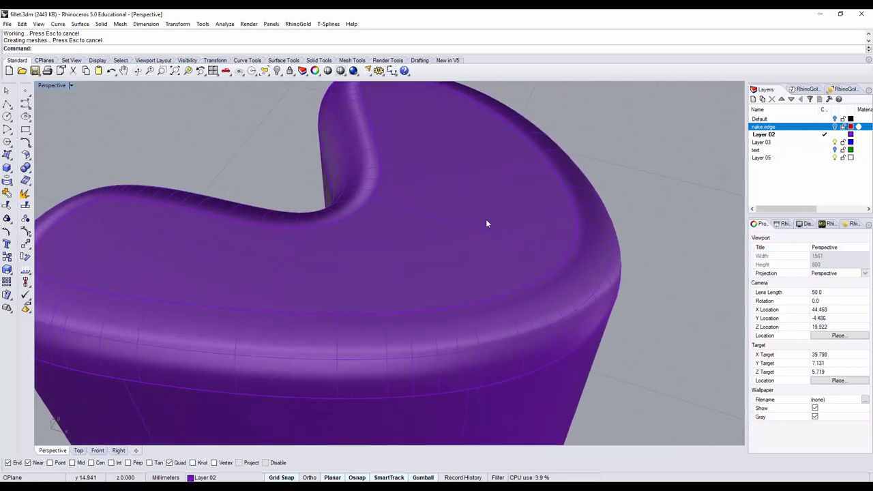
key("ctrl+y")
right_click_drag(576, 218, 603, 231)
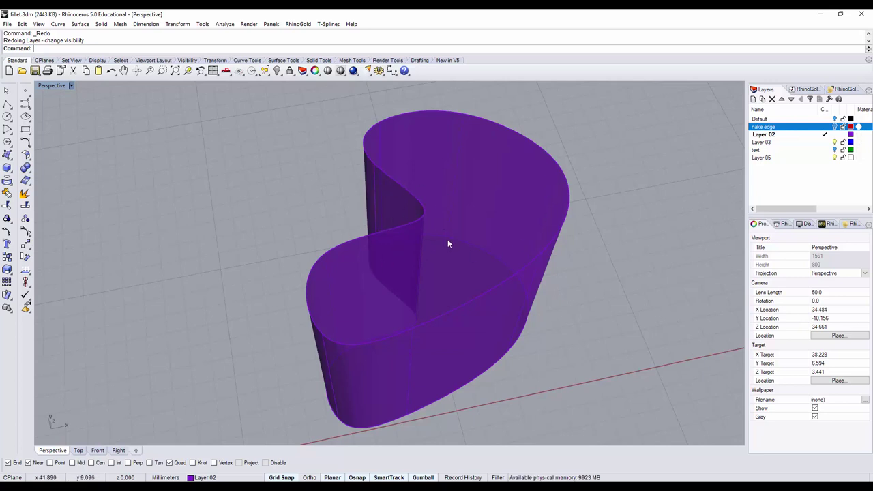
left_click(392, 71)
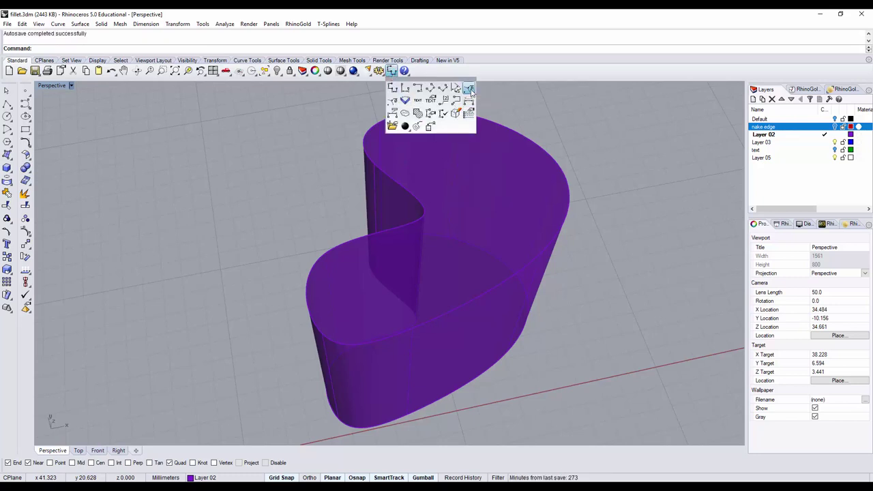
Read the kidney outline's radii in the maximized Top view, cancelling the radius dimension.
left_click(470, 89)
double_click(43, 85)
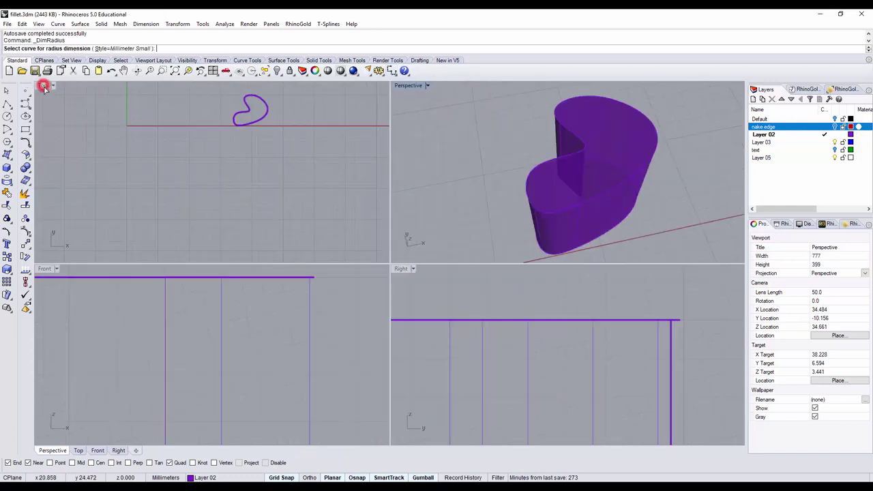
double_click(43, 84)
left_click(422, 214)
left_click(454, 239)
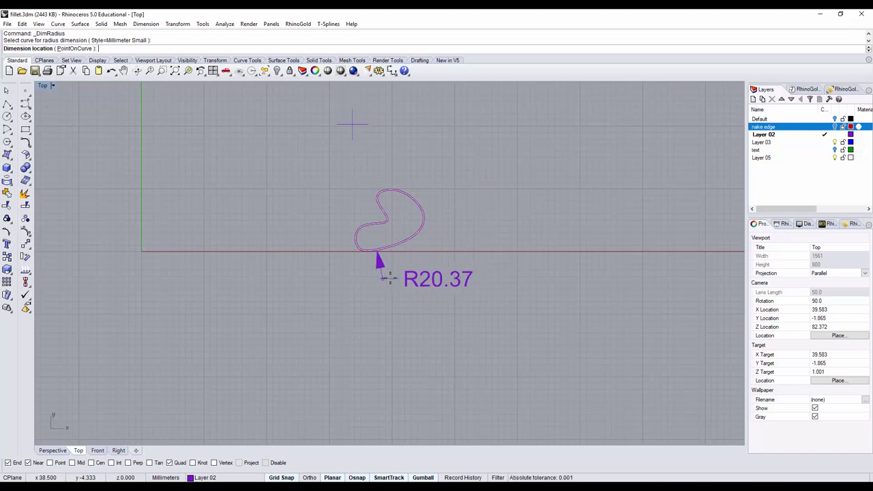
scroll(392, 225, "up", 4)
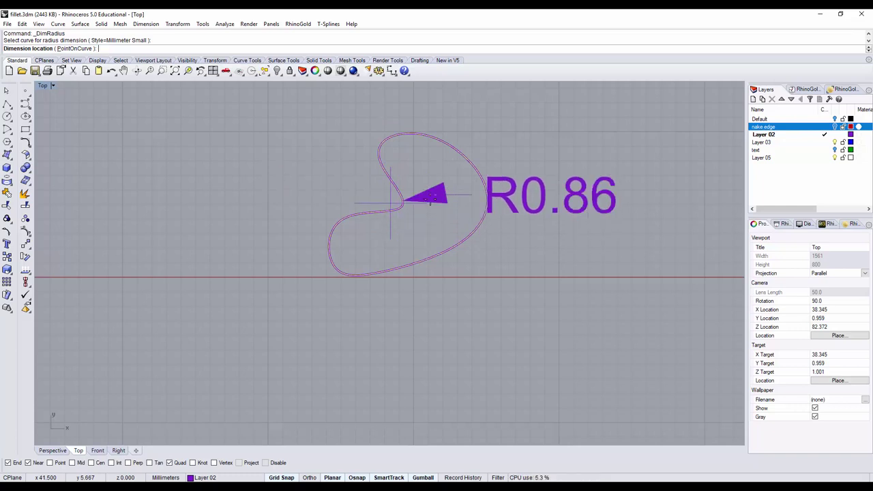
scroll(428, 204, "up", 3)
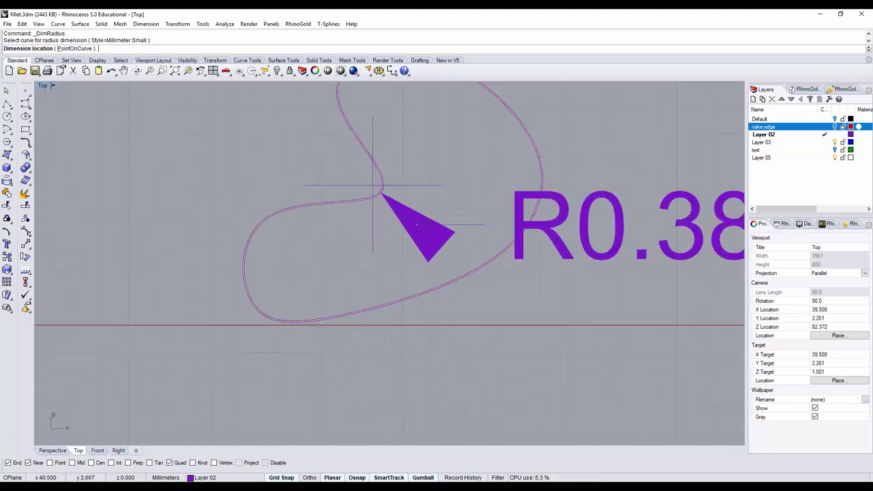
scroll(423, 224, "down", 4)
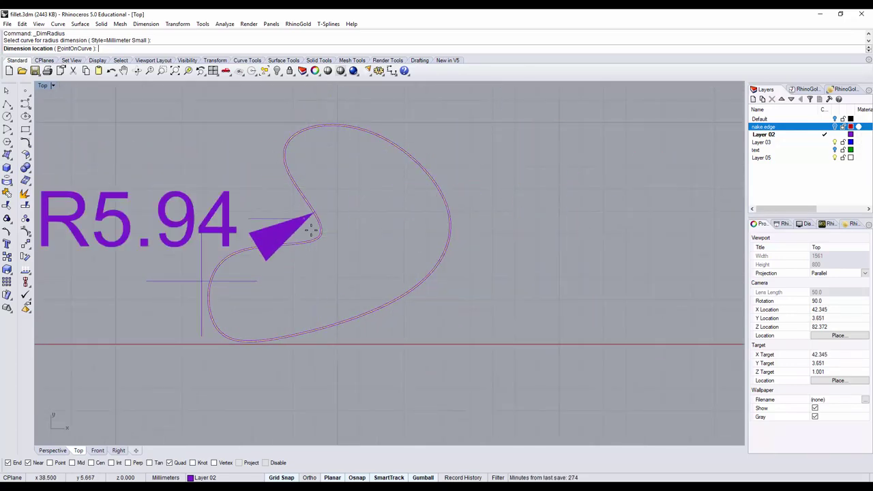
key("Escape")
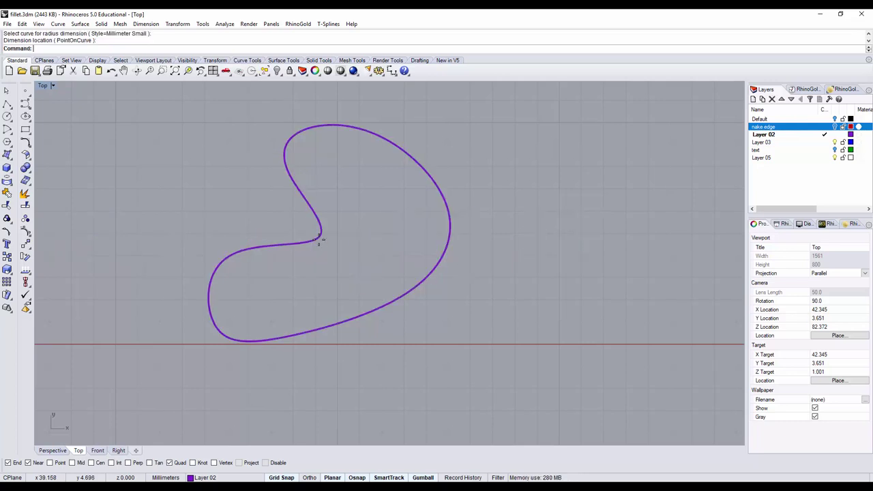
Maximize the Perspective viewport and orbit to a new angle on the solid.
double_click(43, 85)
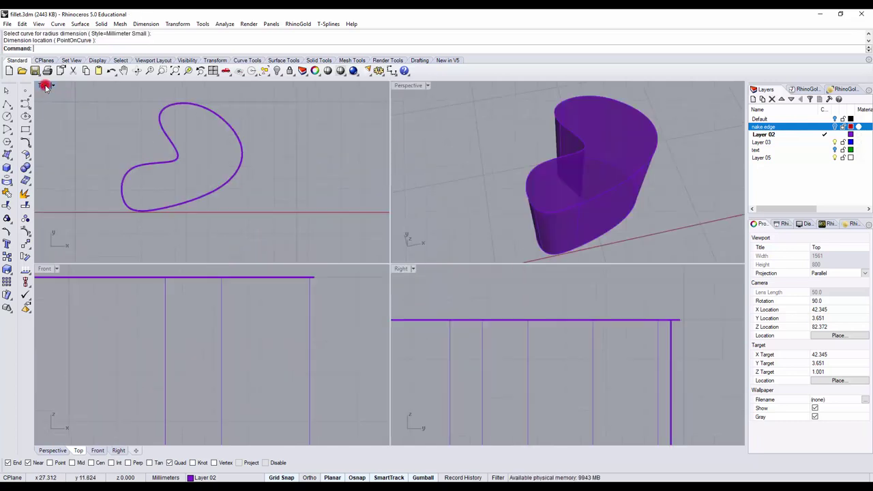
double_click(415, 87)
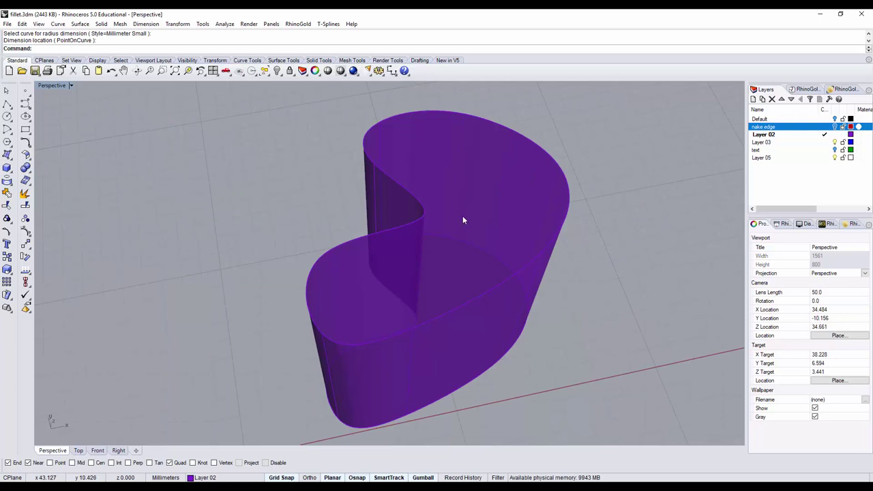
scroll(463, 216, "down", 3)
right_click_drag(440, 233, 543, 237)
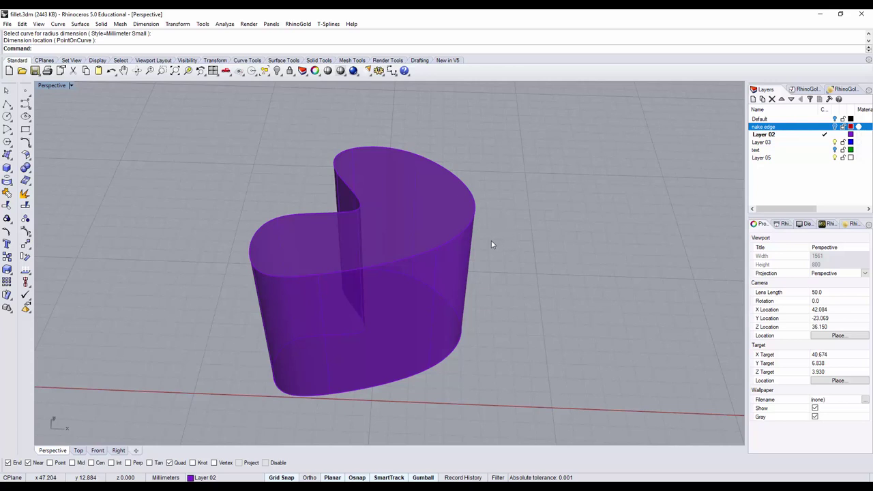
Run Pipe along the kidney solid's top edge with radius 0.8.
left_click(7, 168)
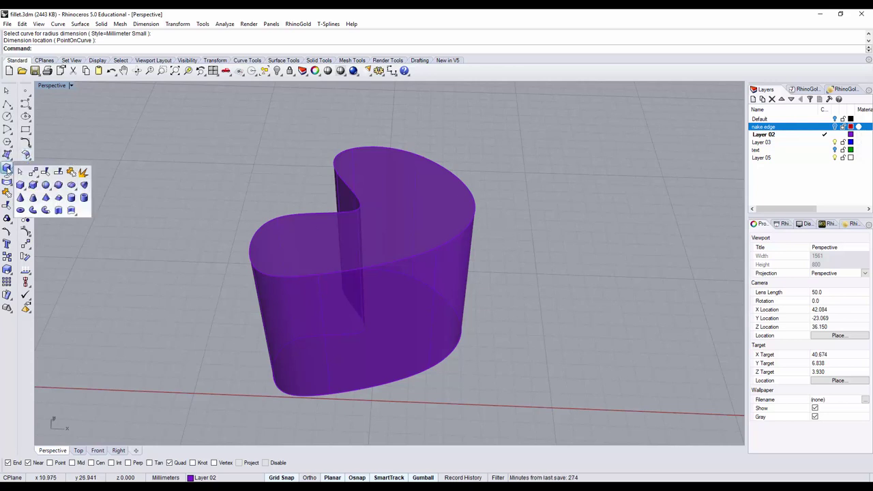
left_click(46, 209)
left_click(423, 256)
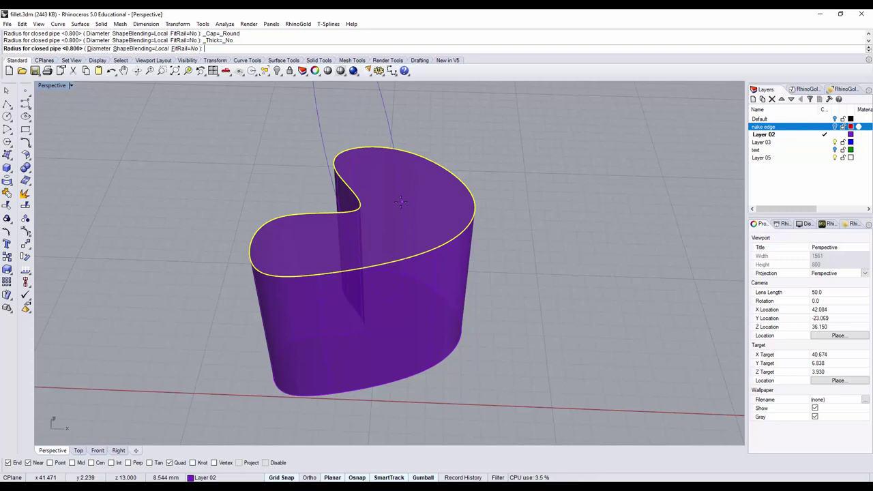
key("Return")
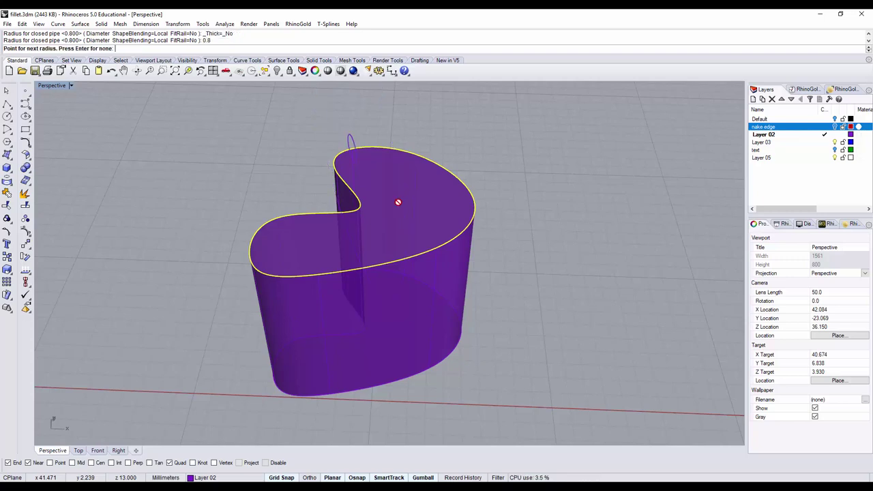
key("Return")
scroll(398, 202, "down", 1)
right_click_drag(405, 210, 451, 174)
scroll(361, 225, "up", 5)
scroll(442, 255, "down", 3)
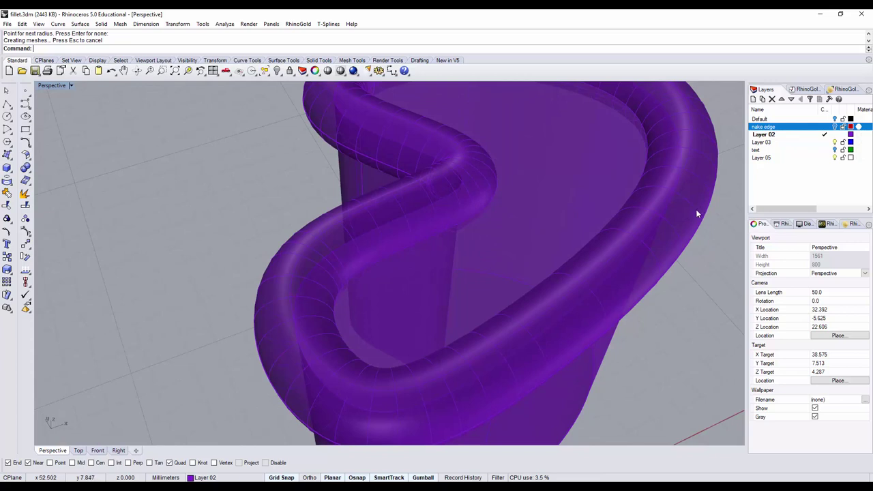
scroll(664, 238, "down", 4)
scroll(585, 236, "up", 1)
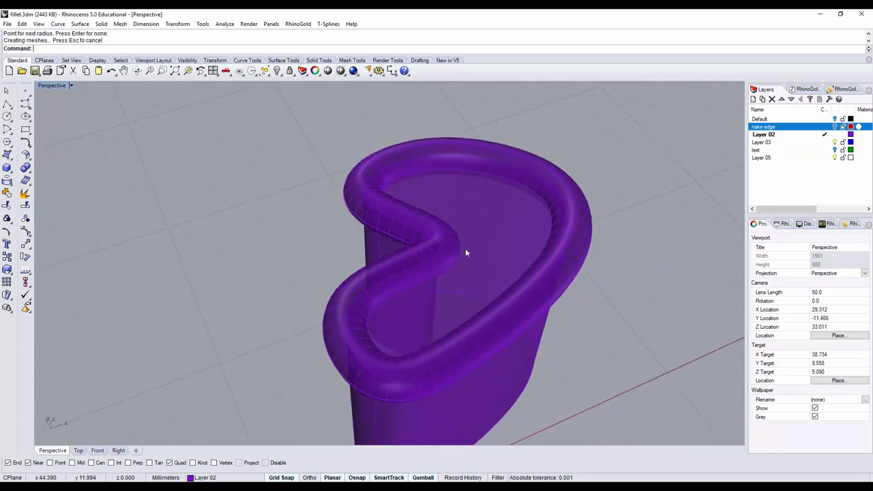
Trim the kidney solid's top rim away inside the pipe, using the pipe as cutter.
left_click(7, 206)
left_click(570, 205)
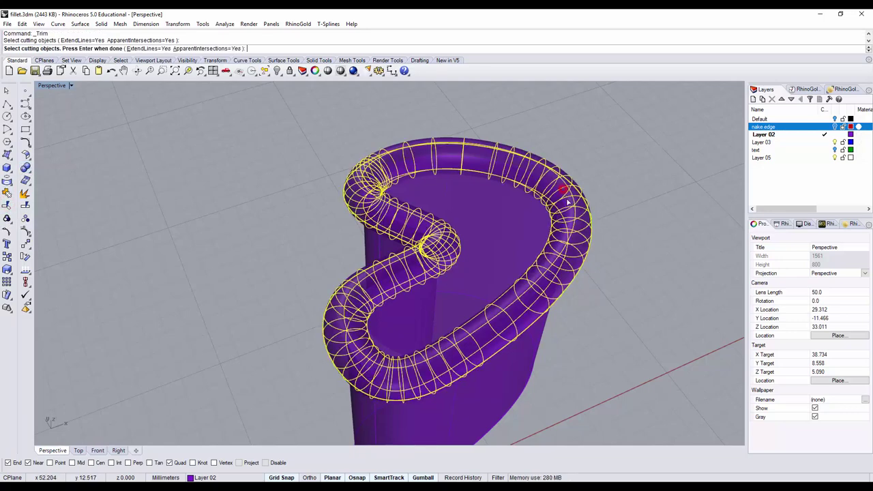
key("Return")
scroll(578, 215, "up", 6)
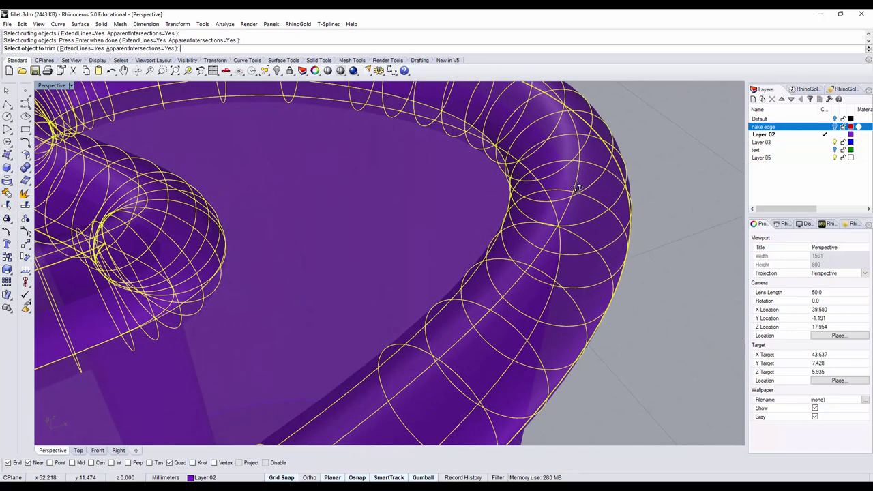
left_click(569, 185)
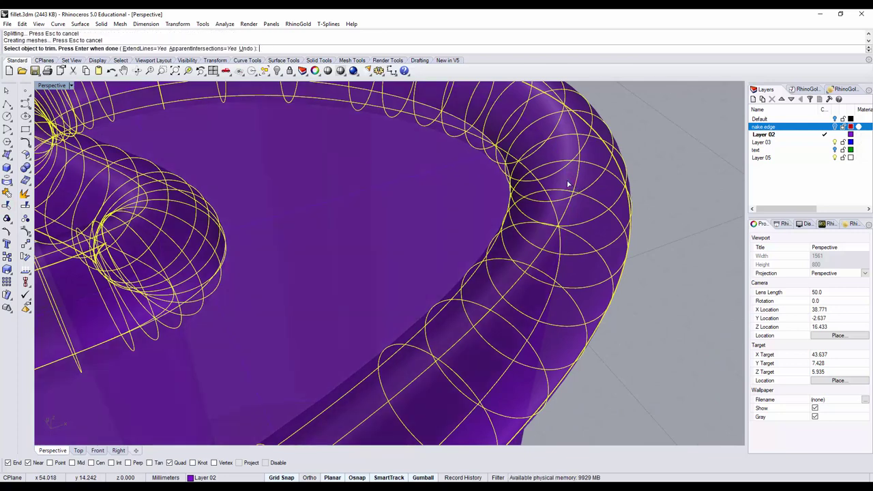
scroll(568, 188, "down", 3)
scroll(568, 188, "down", 2)
key("Return")
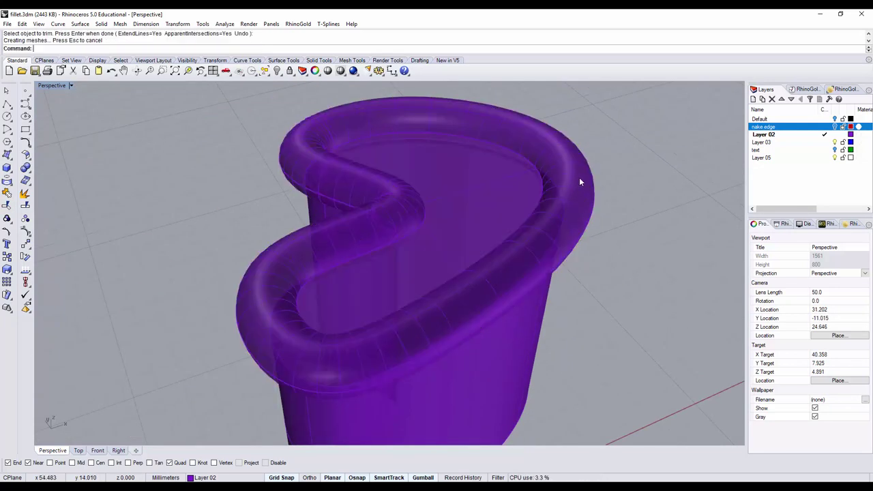
Delete the pipe surface and orbit to inspect the open gap at the rim.
left_click(582, 175)
key("Delete")
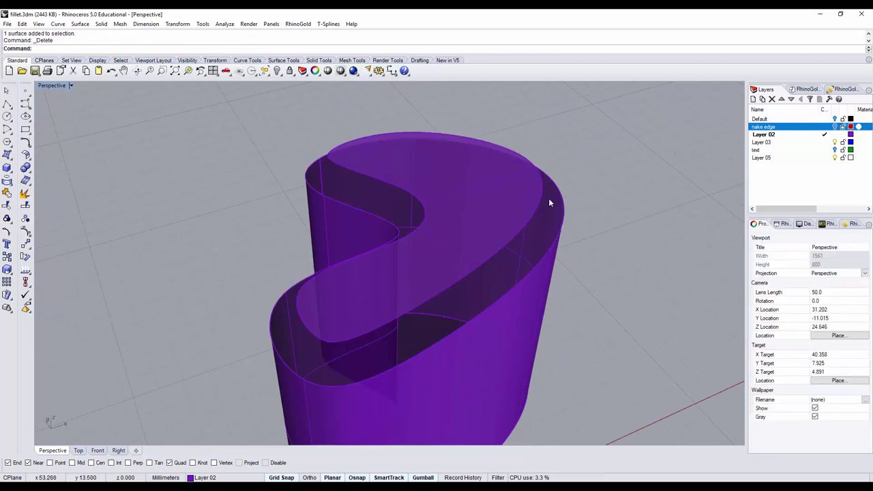
right_click_drag(384, 323, 444, 311)
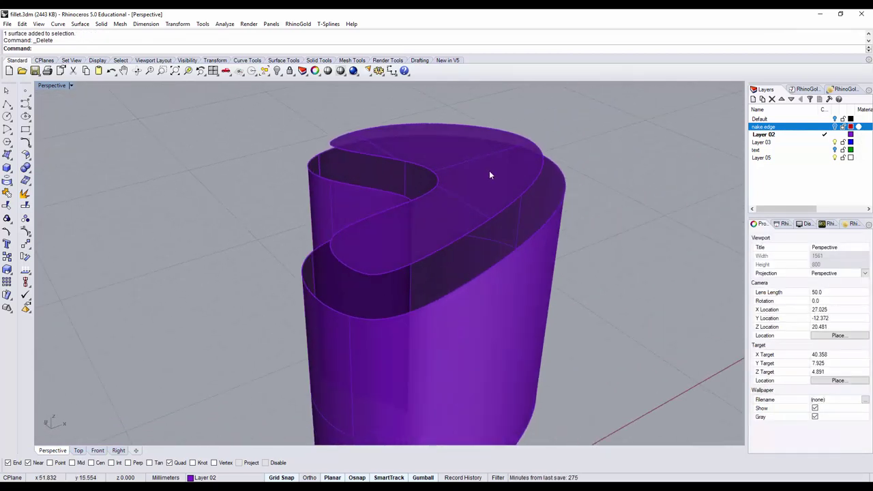
right_click_drag(510, 222, 608, 235)
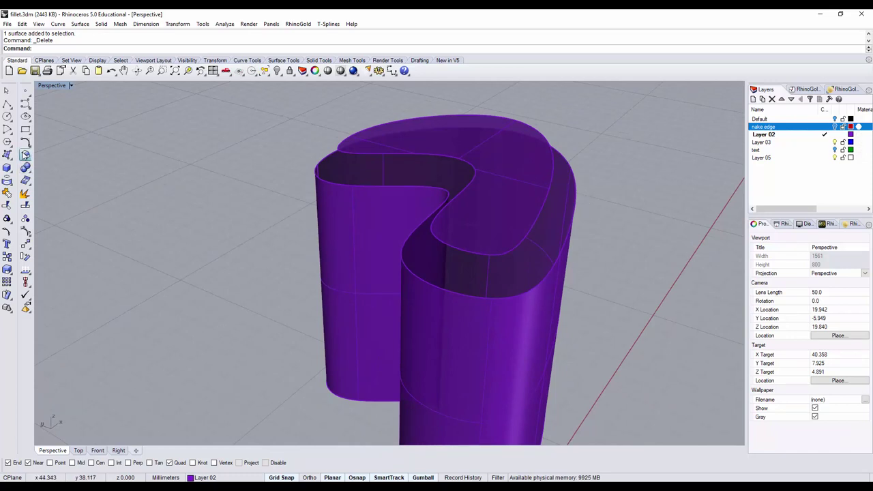
Start a Blend Surface between the top face's cut edge and the side wall's cut edge.
left_click(25, 156)
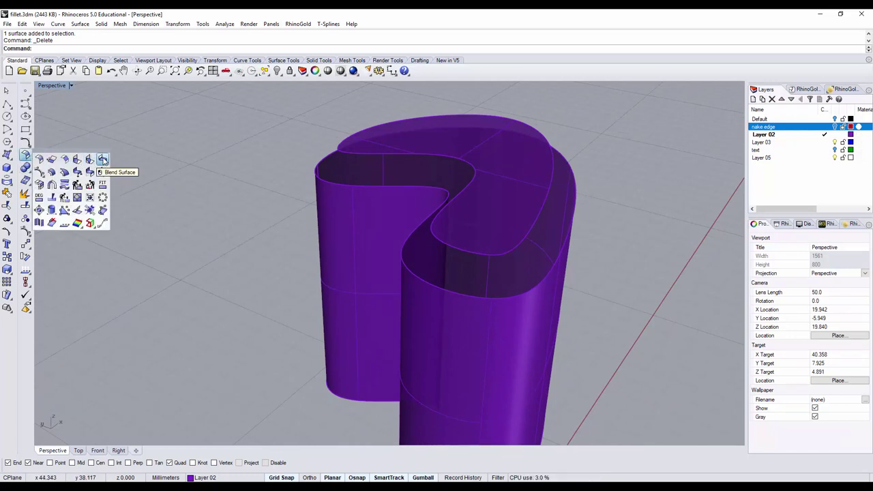
left_click(103, 159)
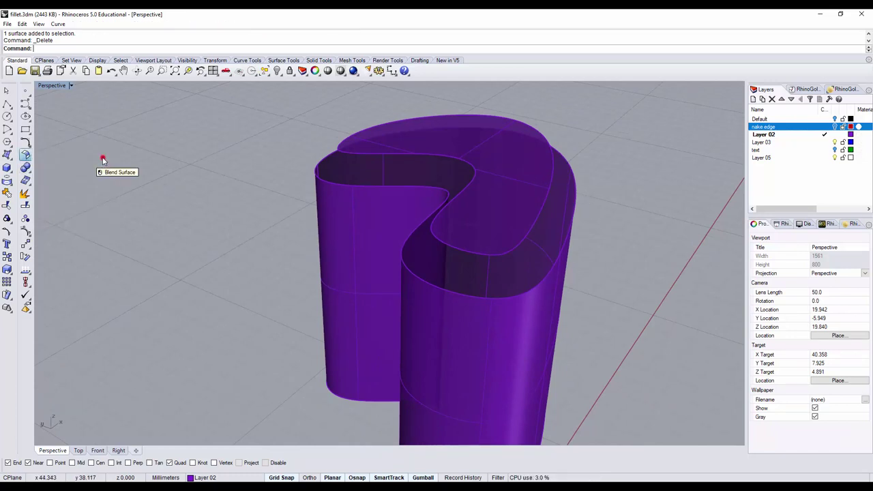
left_click(542, 210)
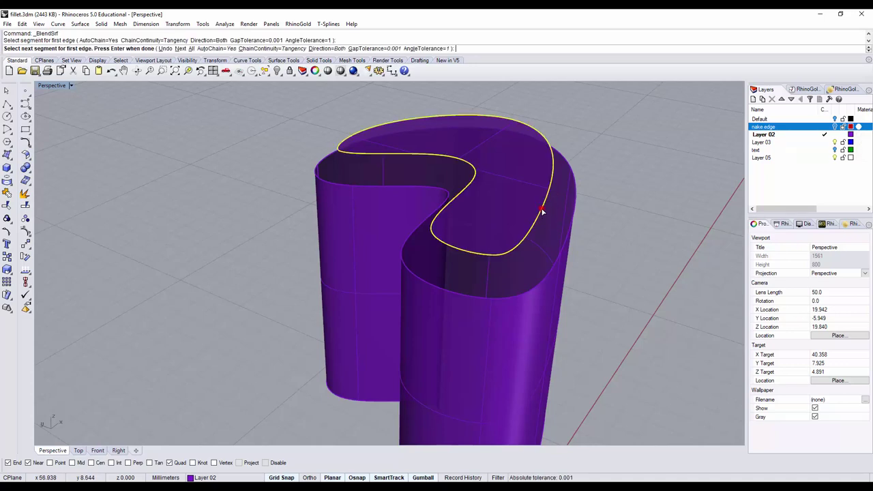
left_click(573, 223)
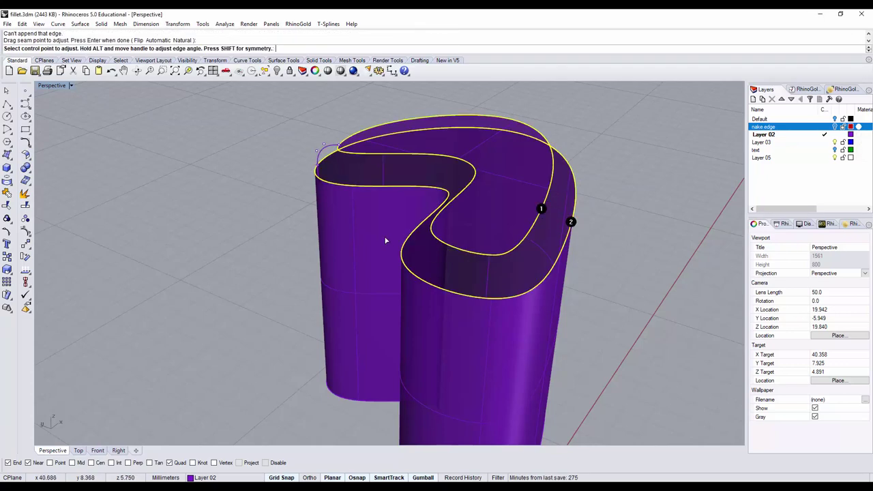
right_click_drag(387, 239, 357, 210)
scroll(354, 173, "up", 5)
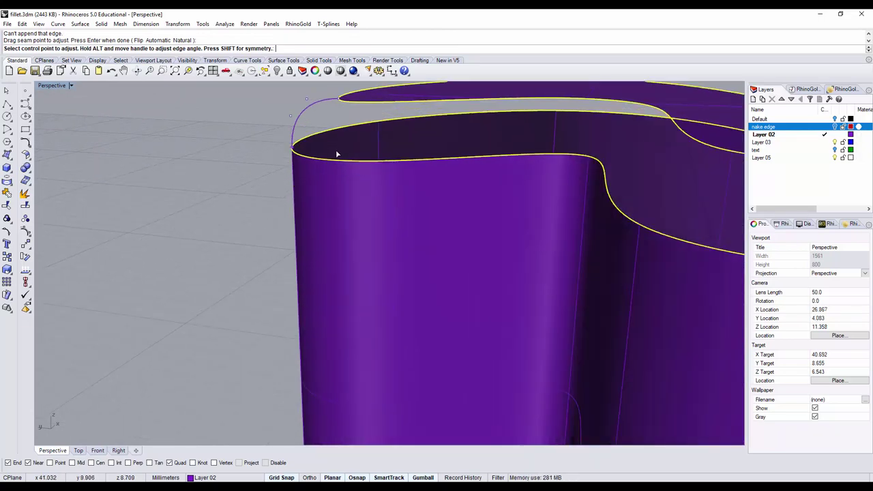
right_click_drag(336, 154, 254, 146, "shift")
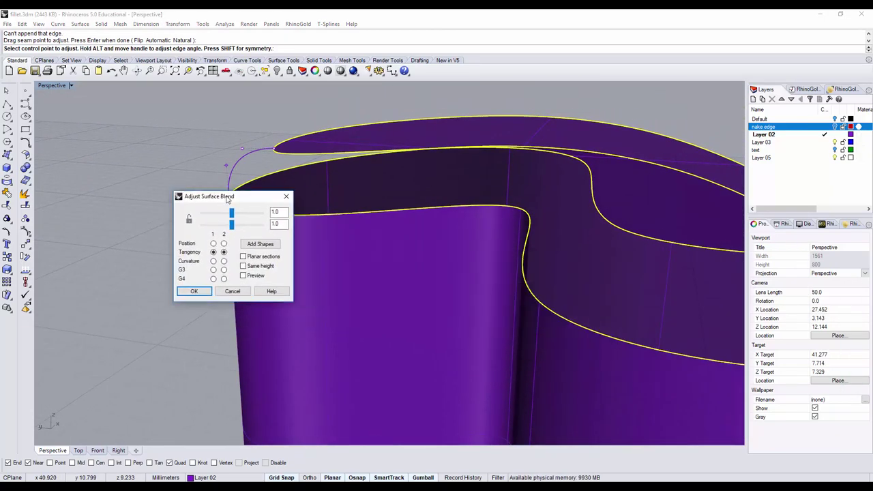
left_click_drag(225, 197, 133, 255)
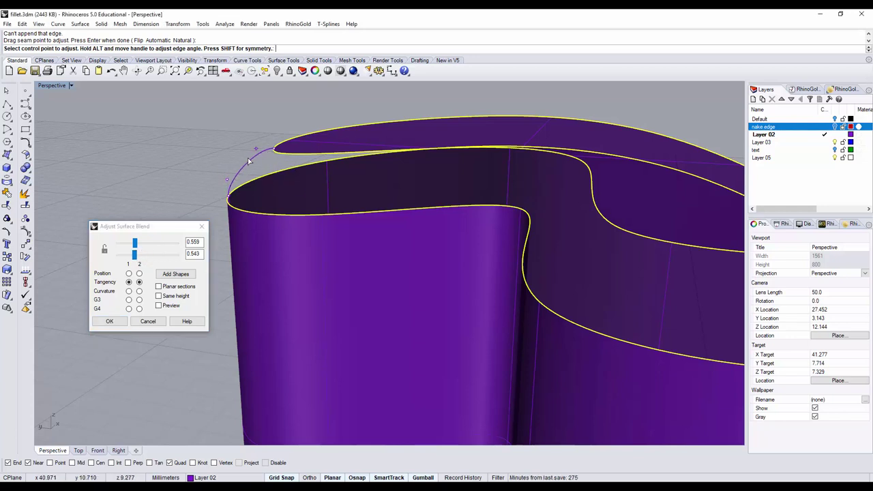
Tune the blend bulges, lock them together, preview, and raise both to 0.847.
left_click_drag(135, 244, 155, 257)
right_click_drag(252, 170, 283, 162)
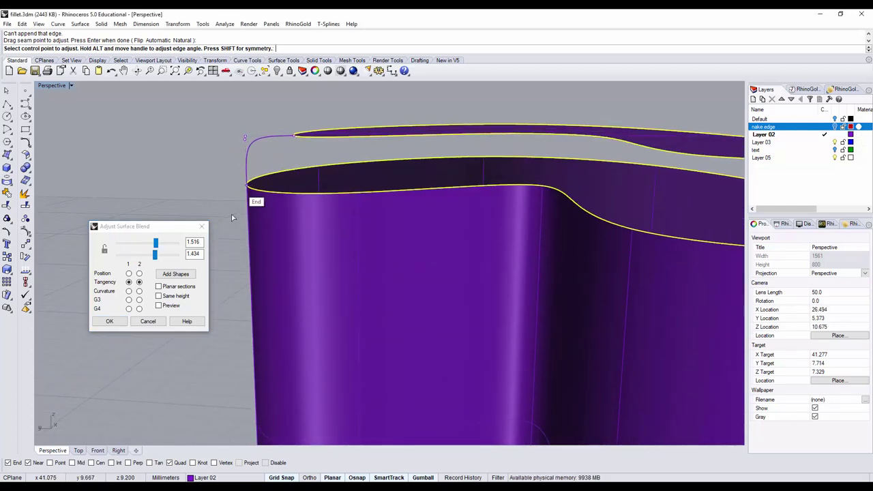
left_click_drag(154, 255, 124, 247)
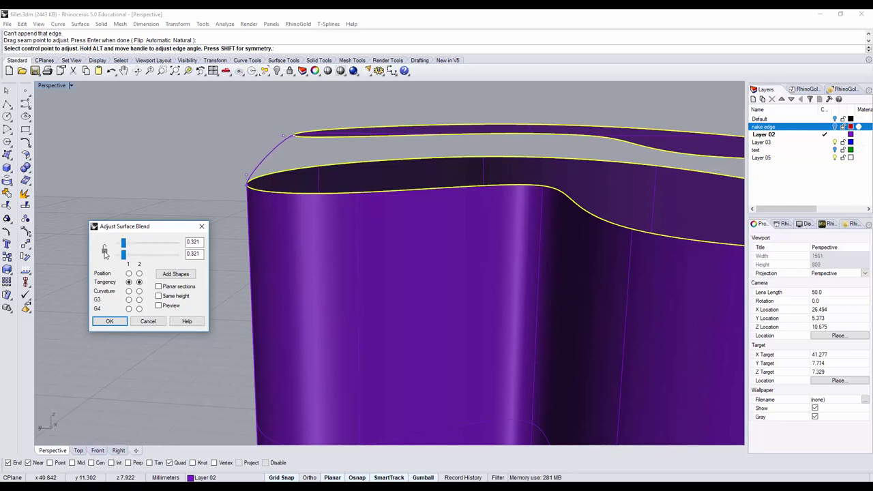
left_click(104, 250)
mouse_move(123, 253)
left_mouse_down()
mouse_move(146, 255)
mouse_move(138, 254)
left_mouse_up()
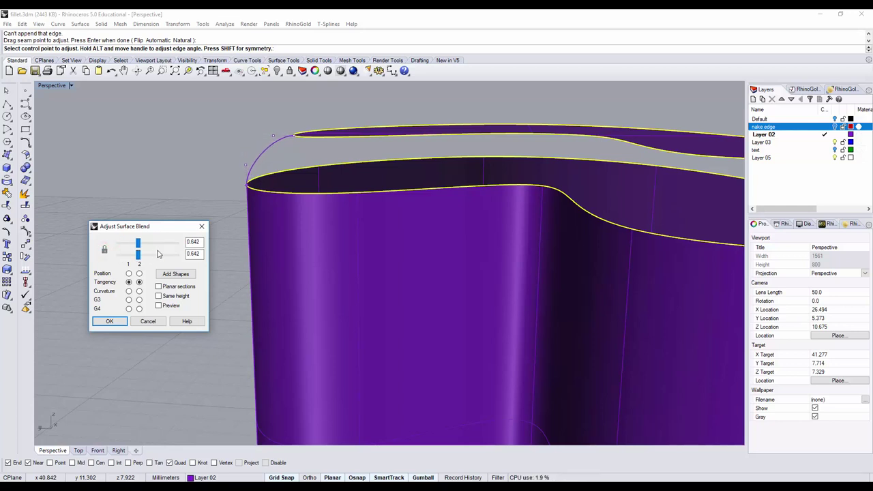
left_click(157, 305)
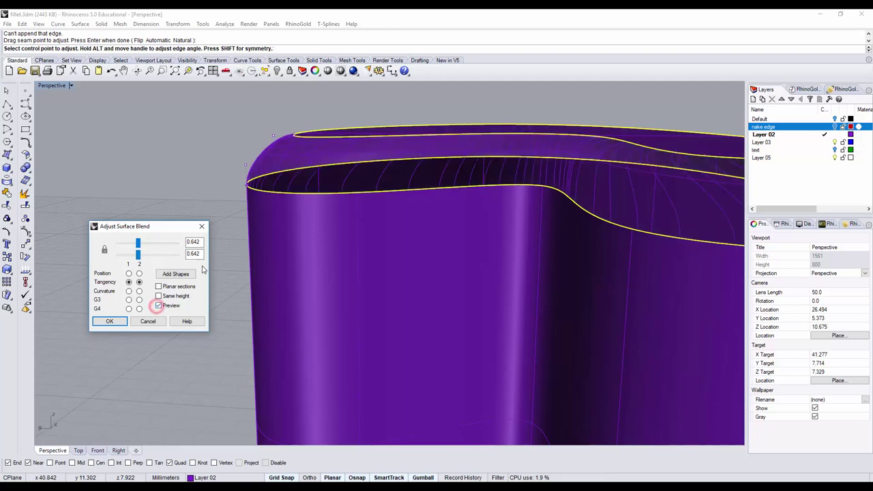
scroll(413, 204, "down", 3)
right_click_drag(413, 204, 645, 228)
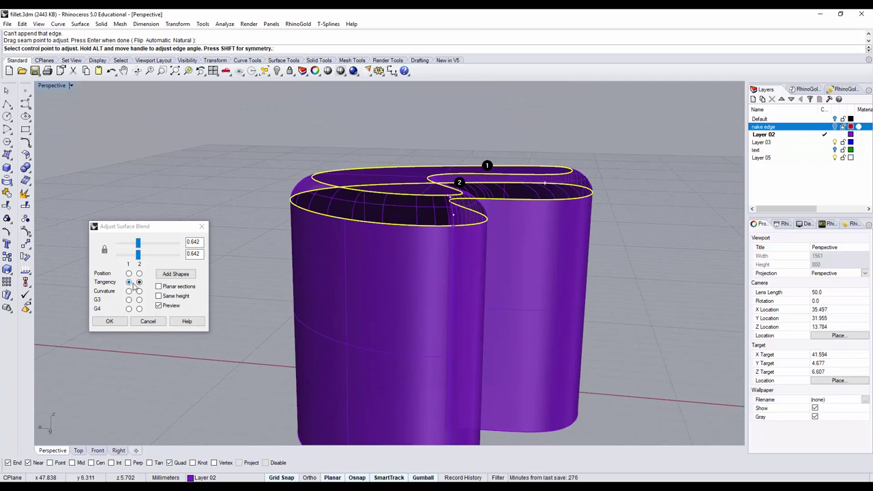
left_click_drag(139, 260, 145, 259)
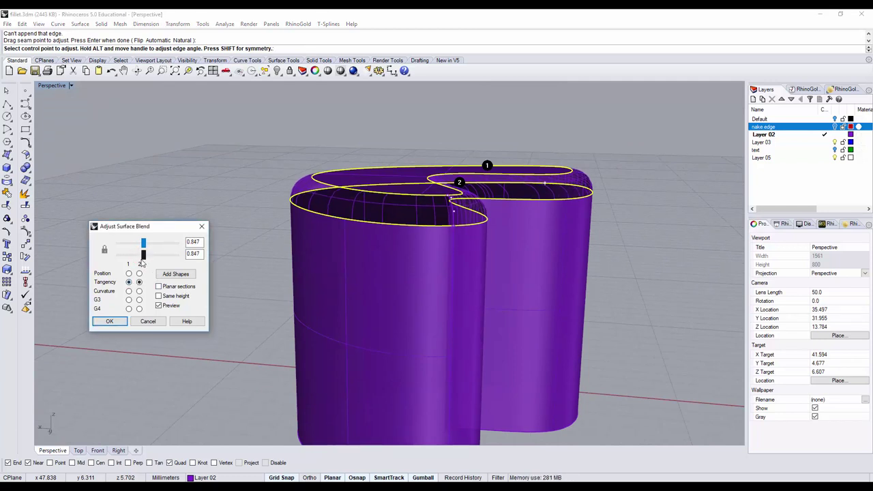
Accept the blend and join all kidney pieces into one closed polysurface.
left_click(113, 323)
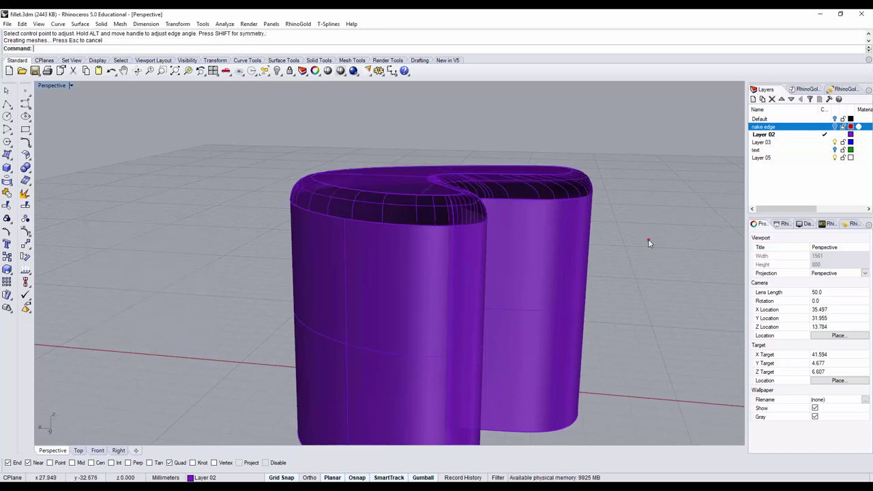
right_click_drag(648, 240, 544, 302)
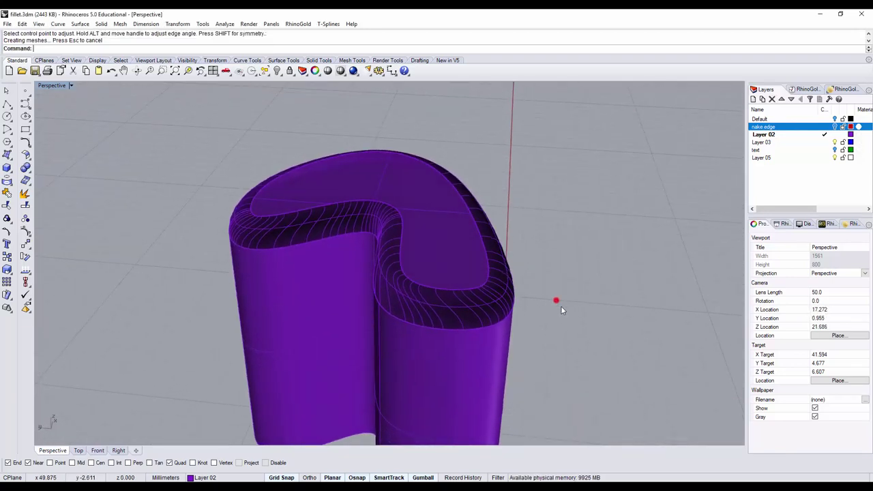
left_click_drag(600, 354, 360, 194)
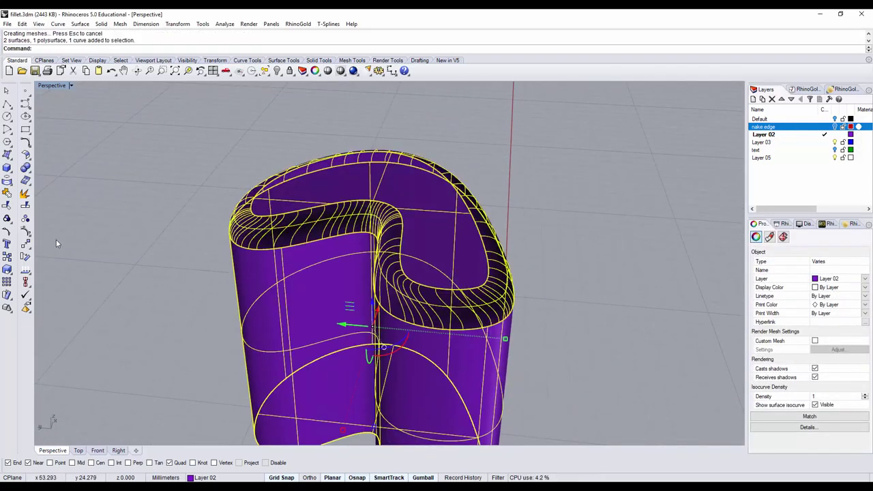
left_click(7, 193)
left_click(665, 243)
right_click_drag(665, 243, 490, 315)
scroll(490, 316, "down", 5)
right_click_drag(542, 273, 490, 245)
Turn the nake edge and Default layers back on and move the purple solid beside the red crescents.
left_click(833, 127)
left_click(834, 119)
left_click(490, 246)
left_click_drag(490, 245, 557, 320)
right_click_drag(557, 321, 538, 297)
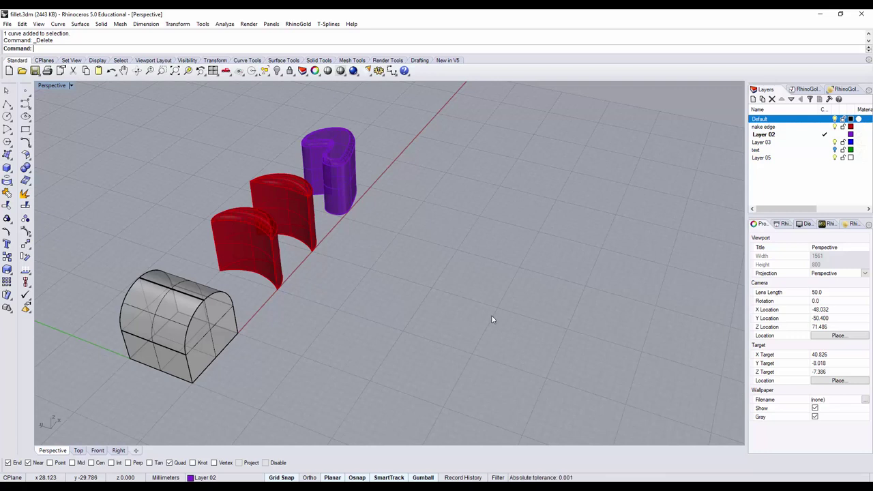
Tilt the Perspective view slightly to show the cube, crescents and purple solid in a row.
right_click_drag(491, 317, 494, 317)
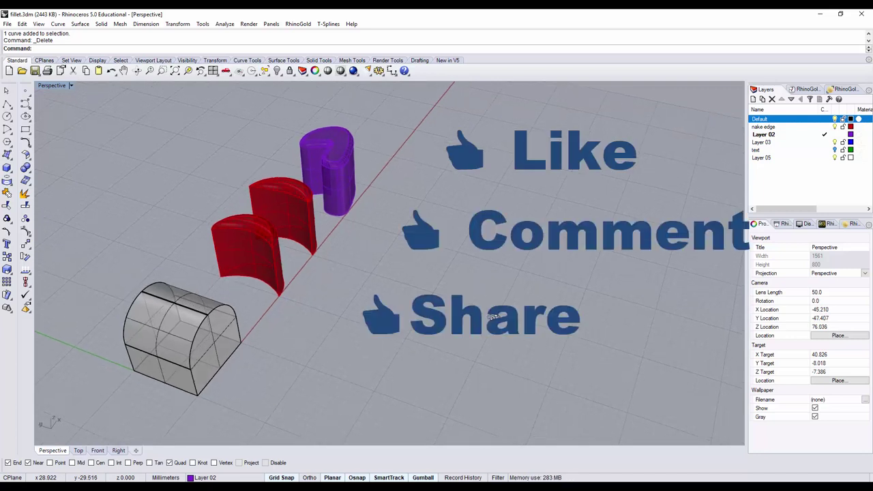